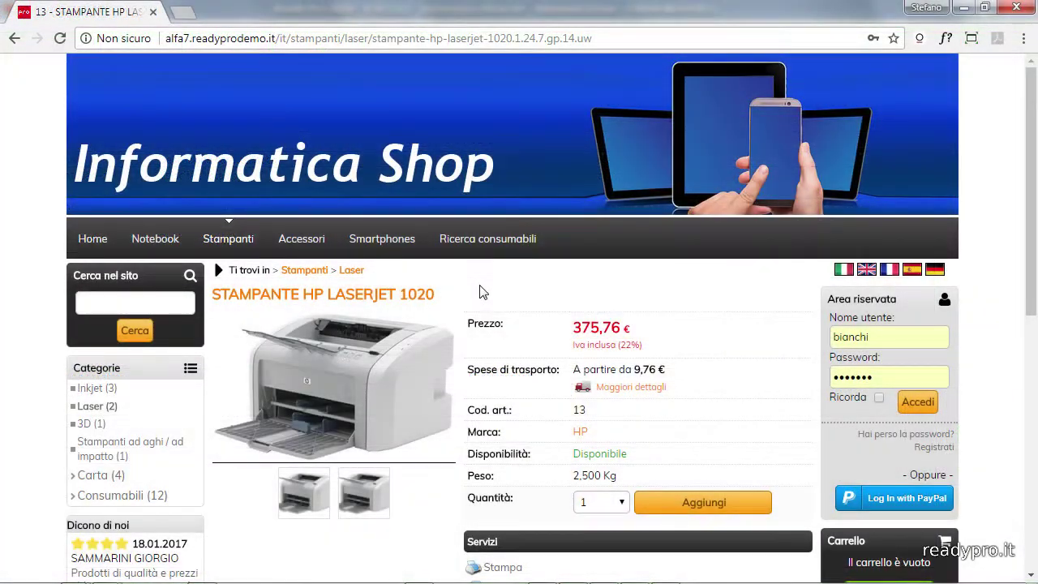
- Examine the STAMPANTE HP LASERJET 1020 product page in the web shop and its listing on eBay
scroll(479, 292, "down", 4)
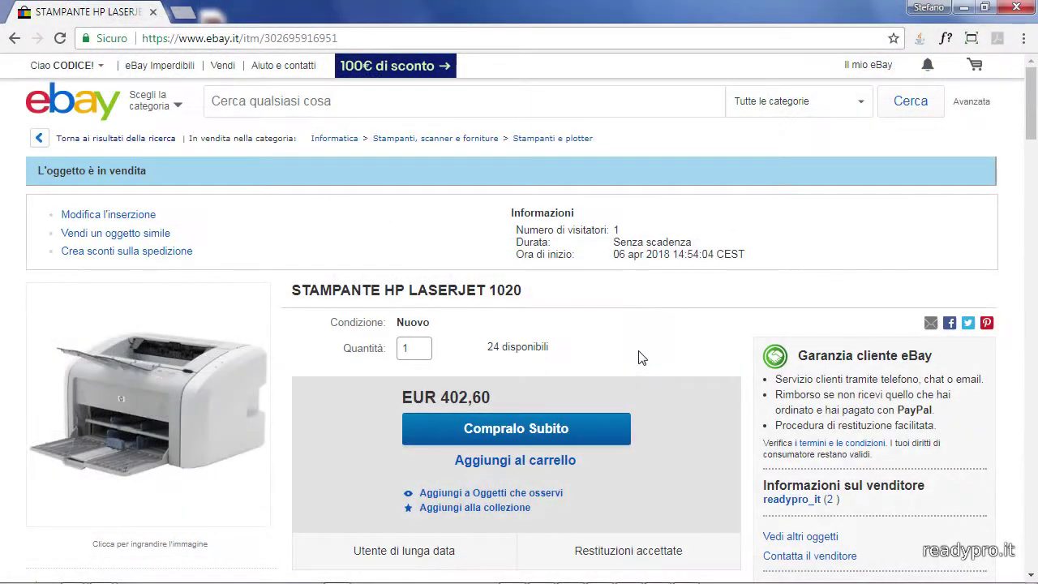
scroll(639, 357, "down", 3)
scroll(639, 357, "down", 7)
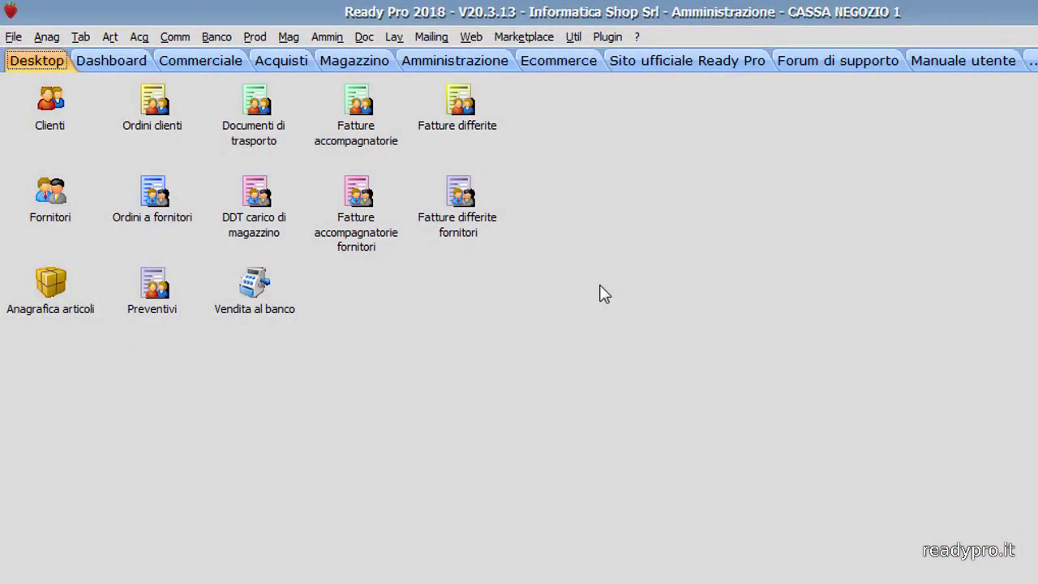
- In Ready Pro's company settings, enable article characteristics management both by category and specific under Anagrafica articoli 1
left_click(573, 37)
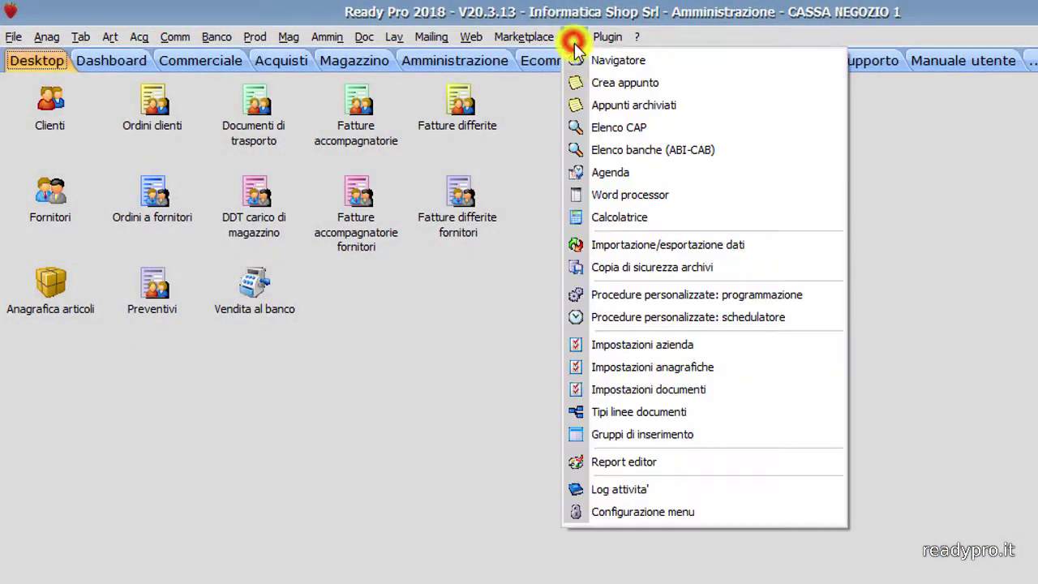
left_click(725, 353)
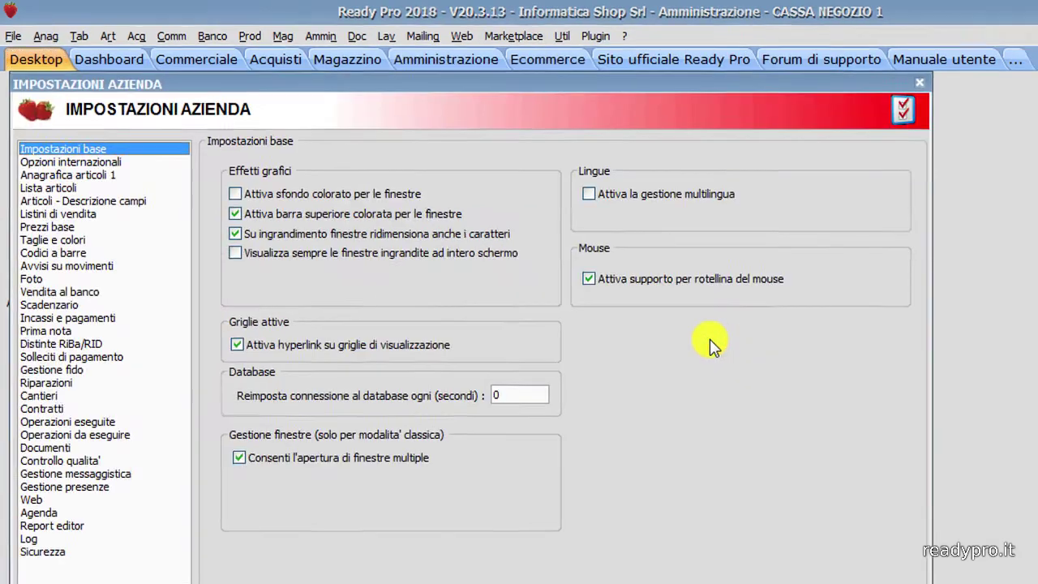
left_click(81, 146)
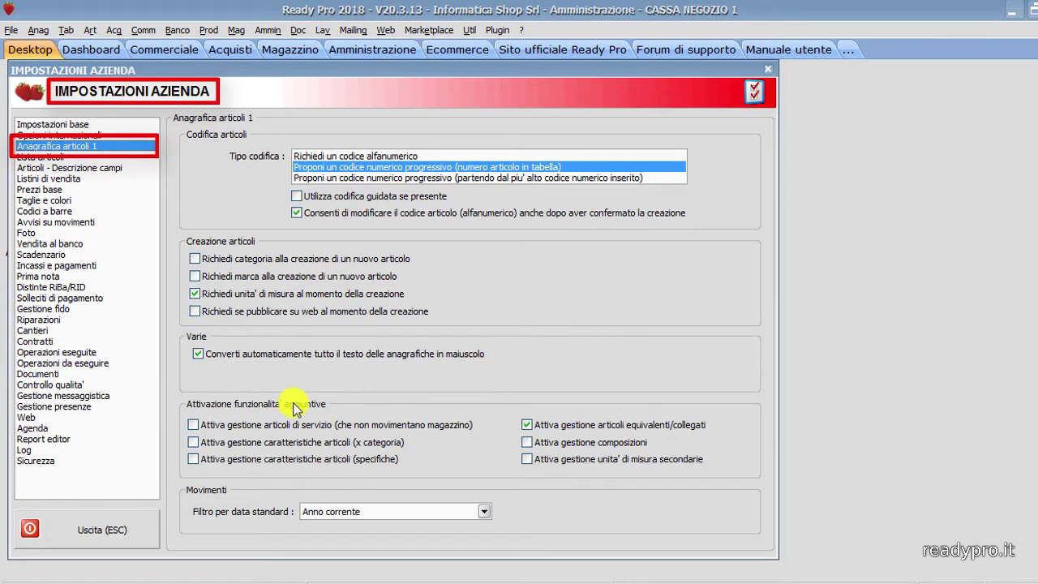
left_click(243, 444)
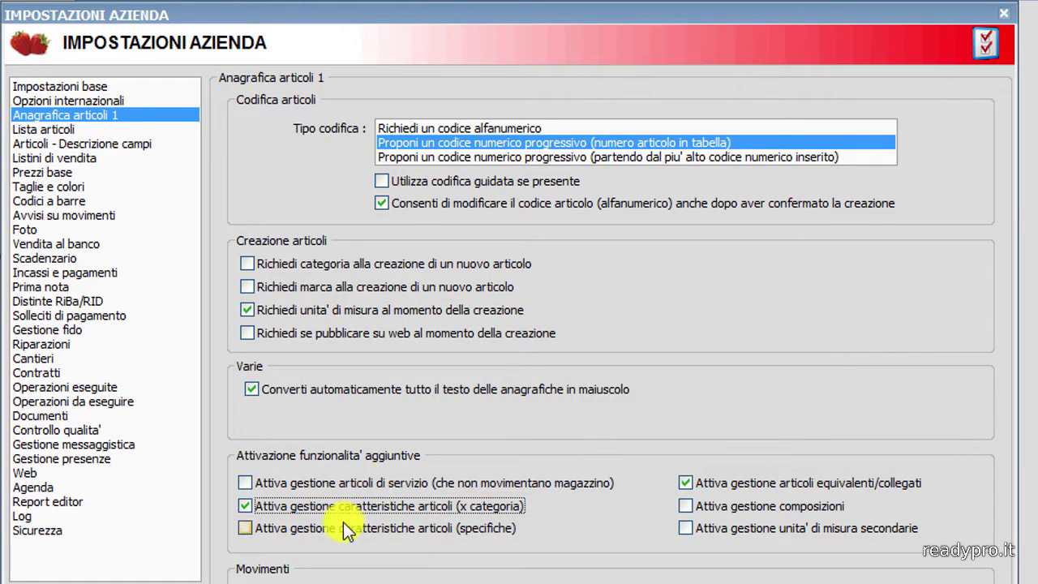
left_click(343, 525)
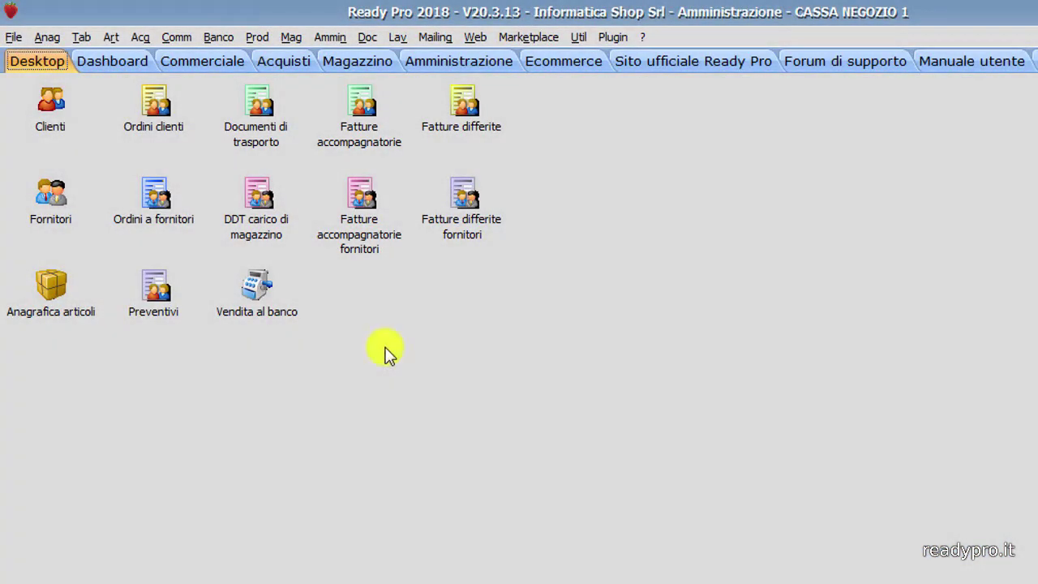
- Open the Laser category under Stampanti for editing in the article categories table and show its characteristics
left_click(112, 38)
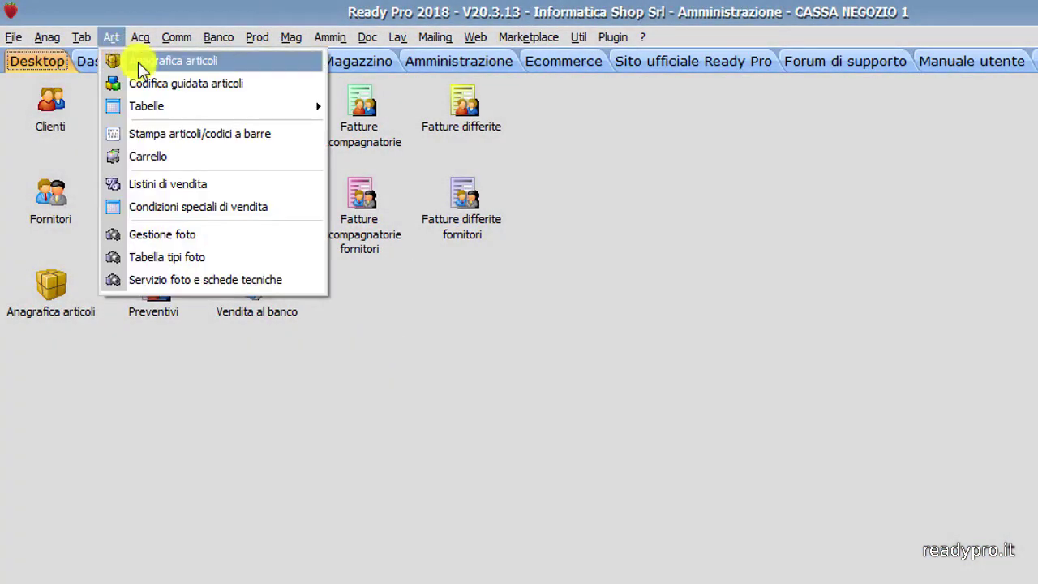
left_click(157, 106)
left_click(377, 107)
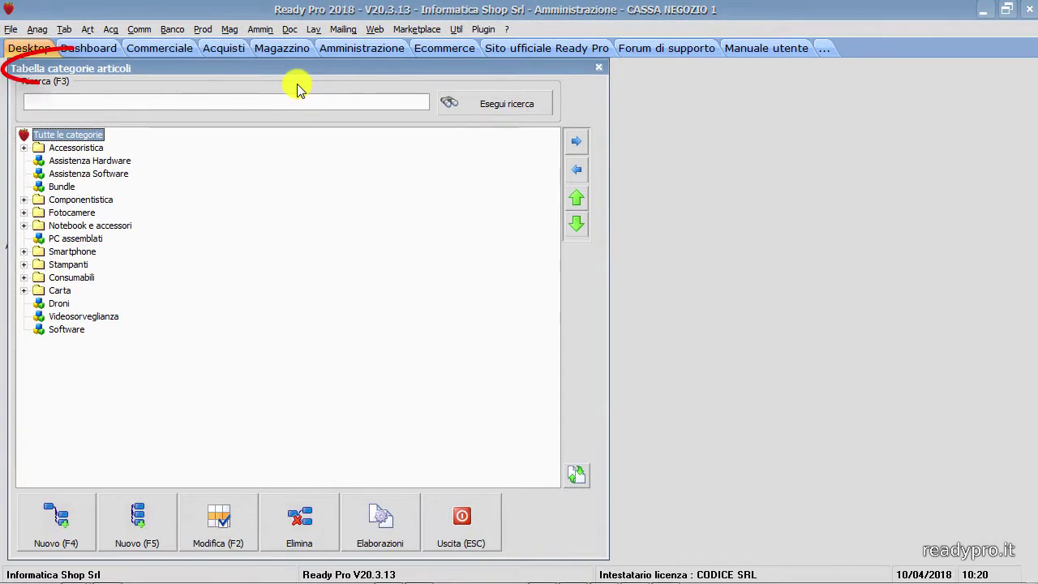
left_click(24, 265)
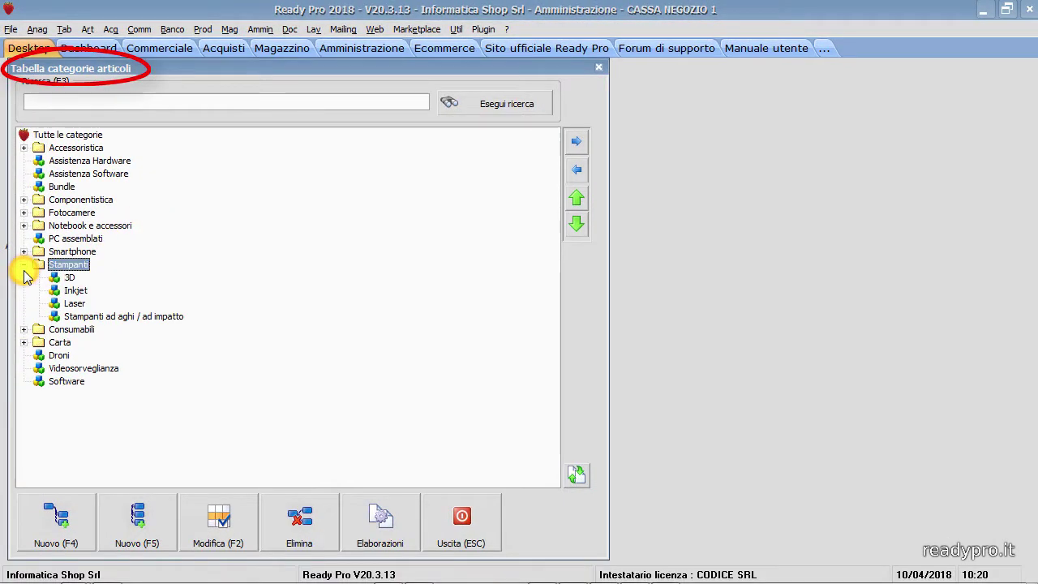
left_click(73, 303)
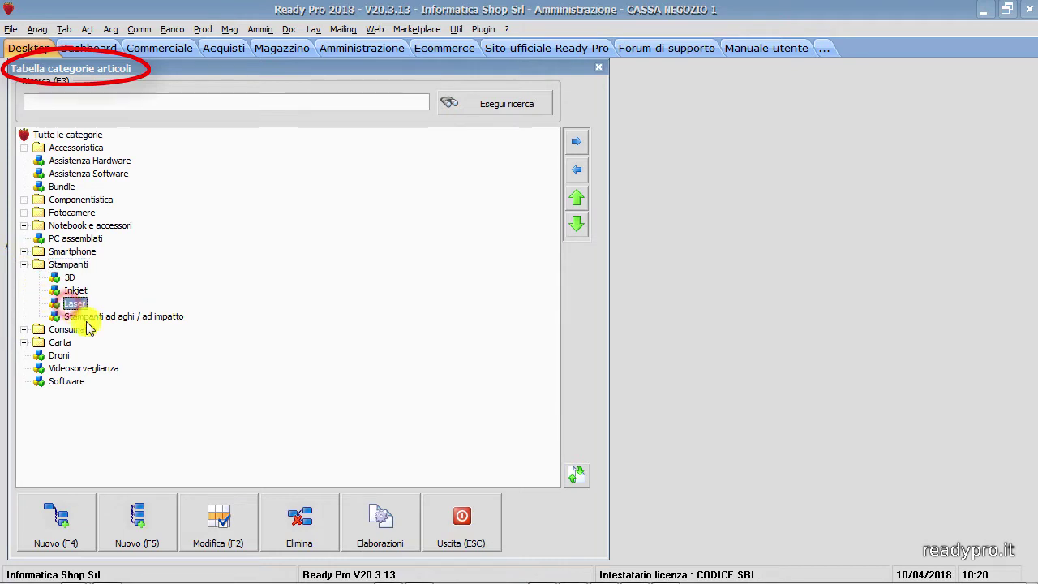
left_click(218, 531)
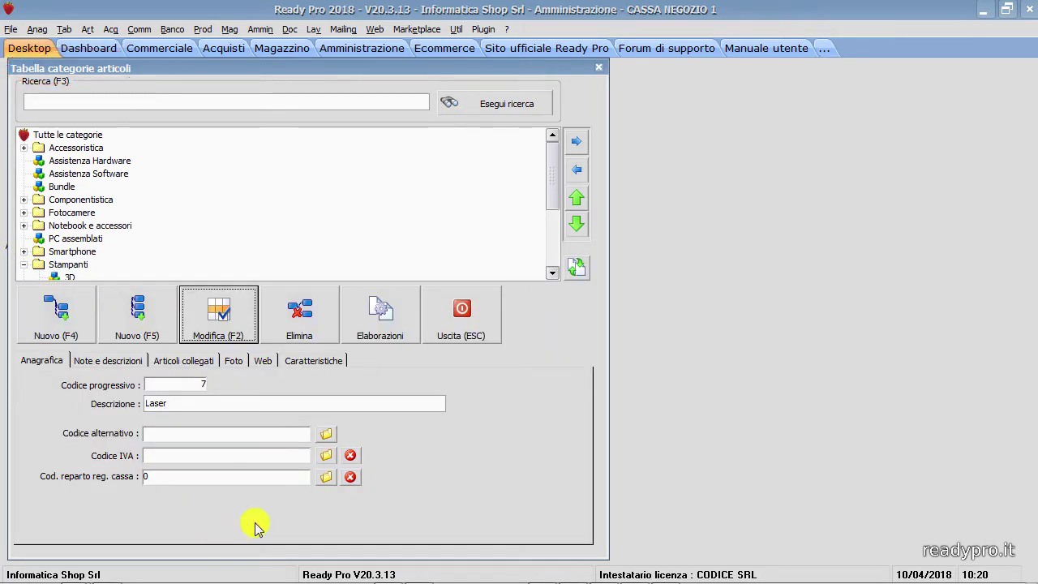
left_click(311, 362)
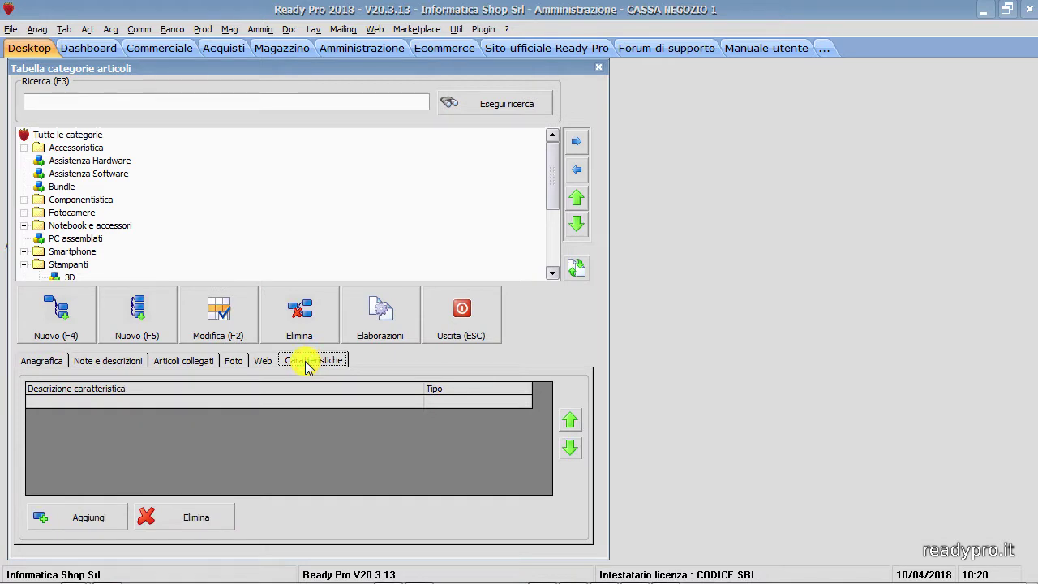
- Add a text-type characteristic named "Velocità di stampa" to the Laser category
left_click(101, 517)
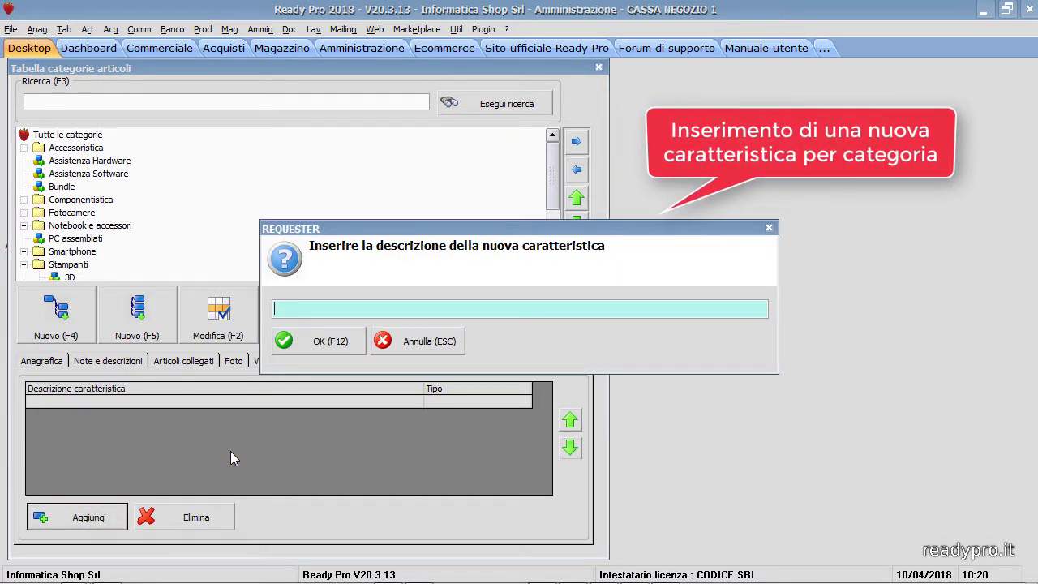
type("Velocità di stampa")
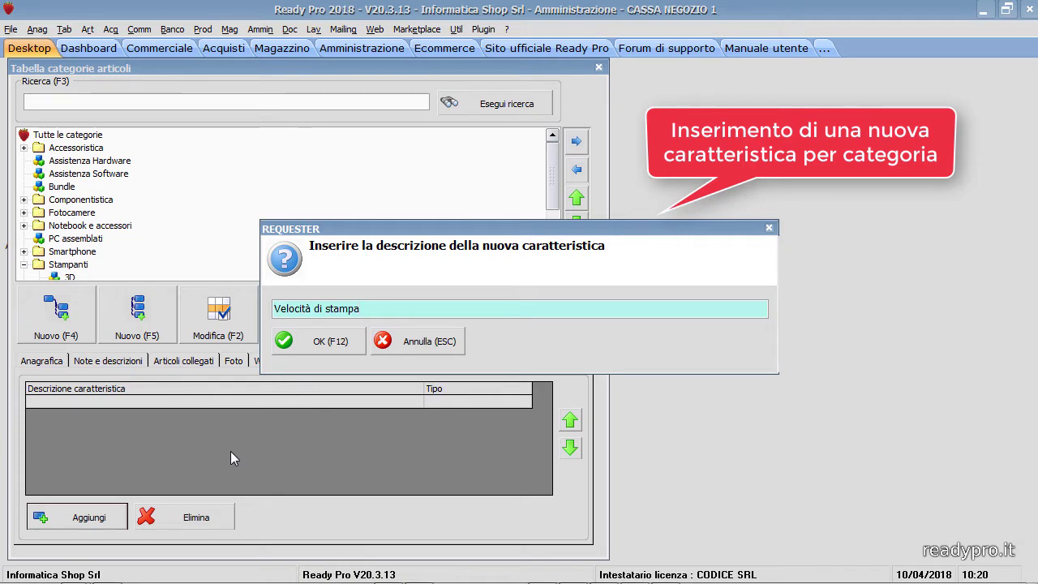
left_click(310, 341)
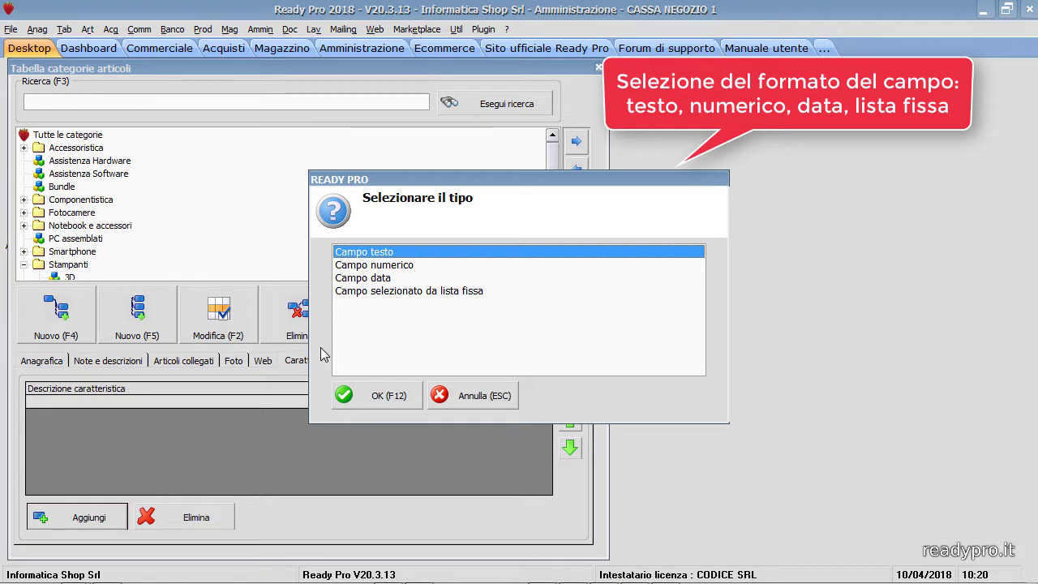
left_click(377, 396)
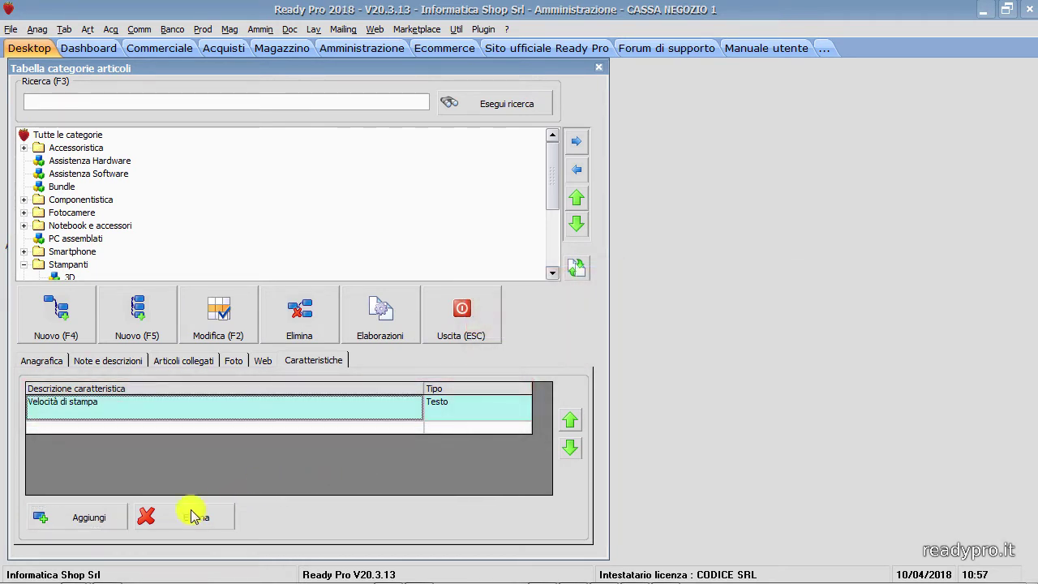
- Add a characteristic named "Formato di stampa" to the Laser category, with its value chosen from a fixed list
left_click(108, 515)
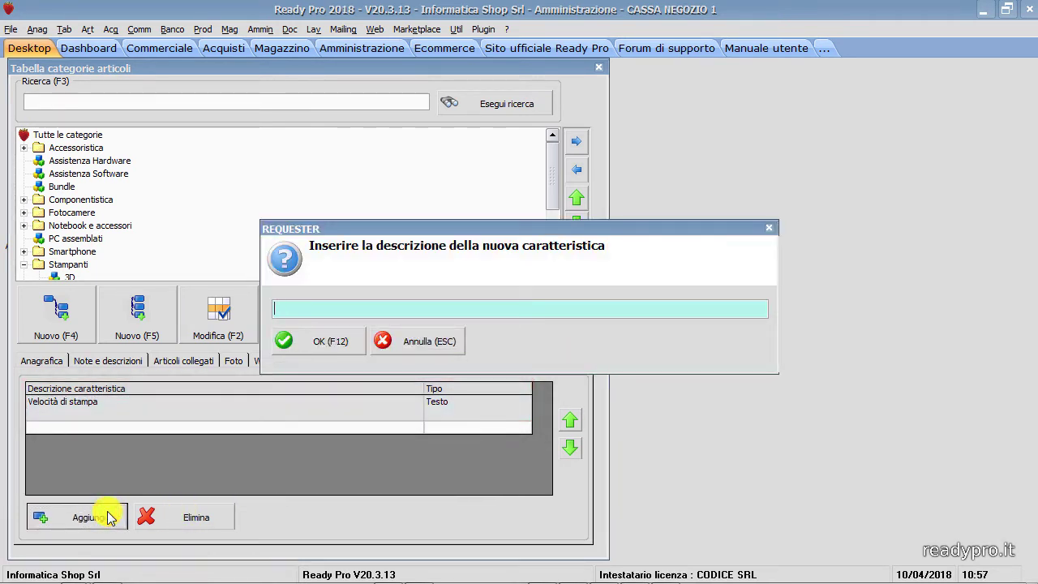
type("Formato di stampa")
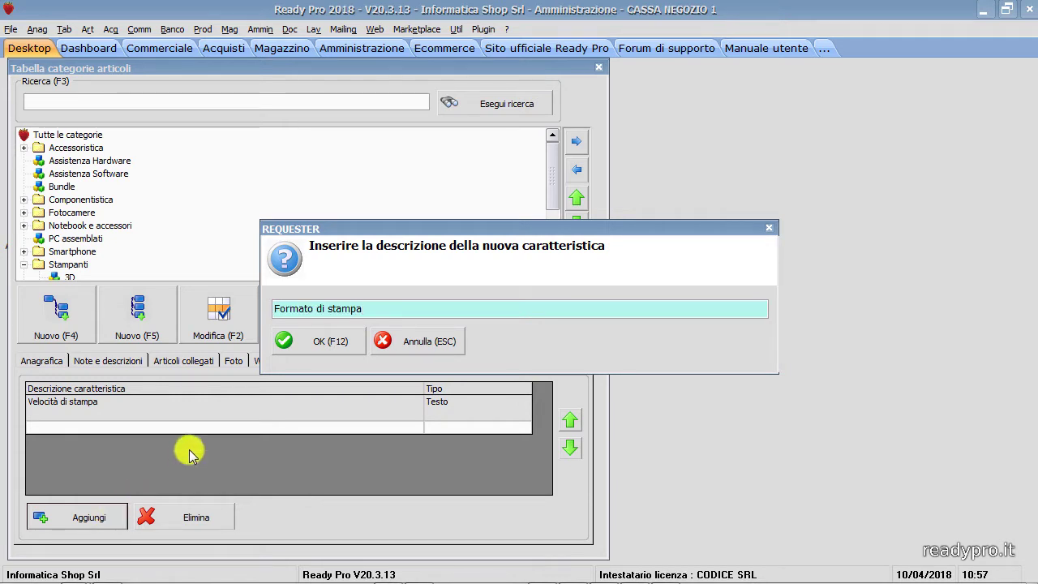
left_click(314, 350)
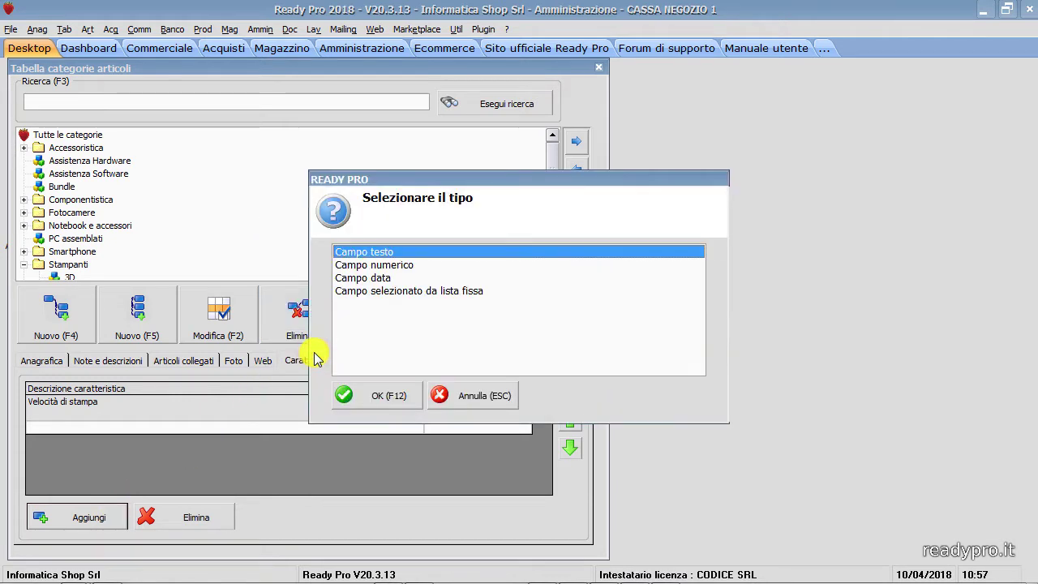
left_click(374, 292)
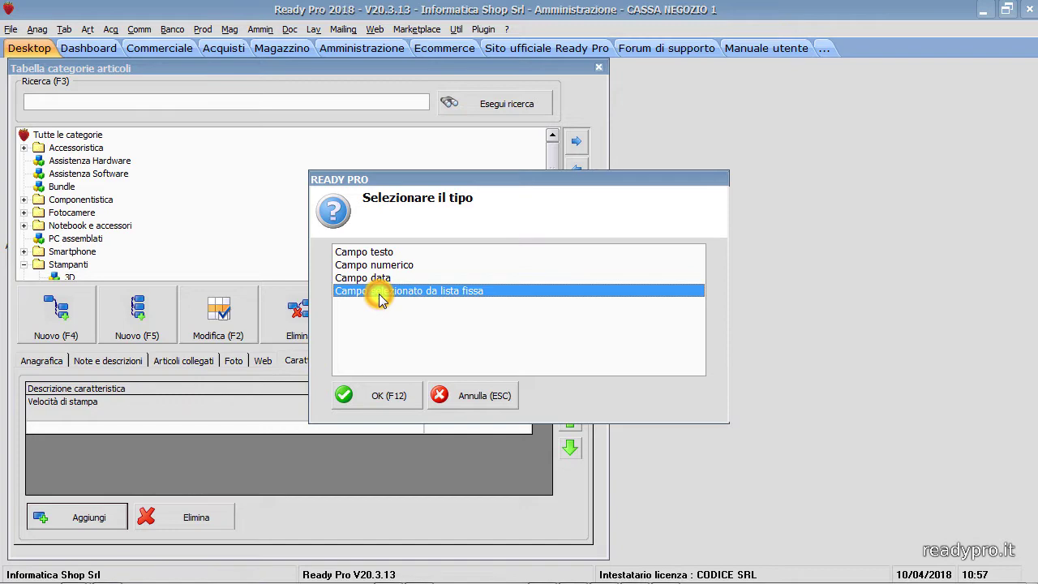
left_click(361, 397)
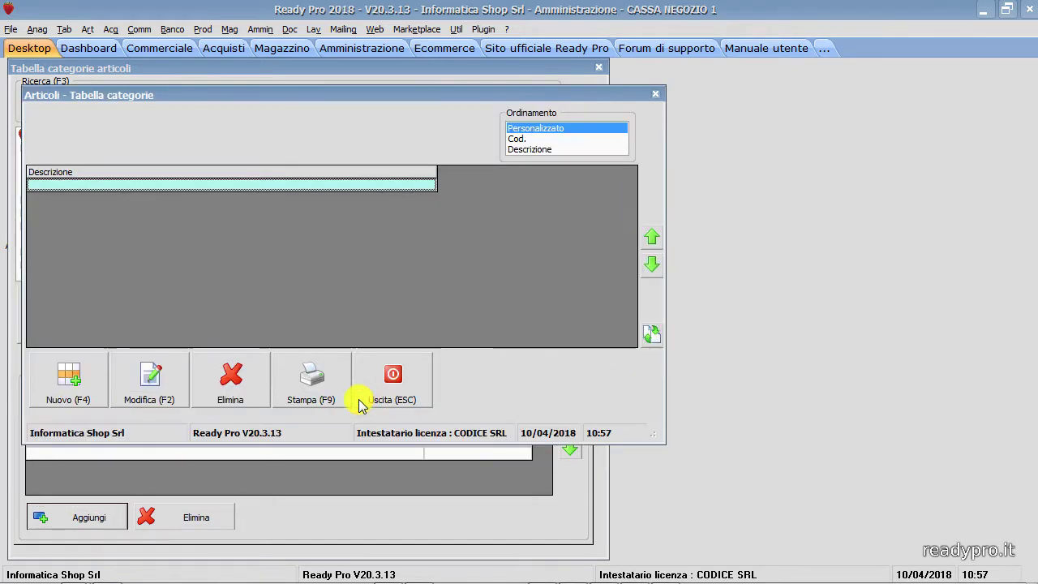
- Add A4 and a second paper format as preset values for Formato di stampa and close the value list
left_click(86, 397)
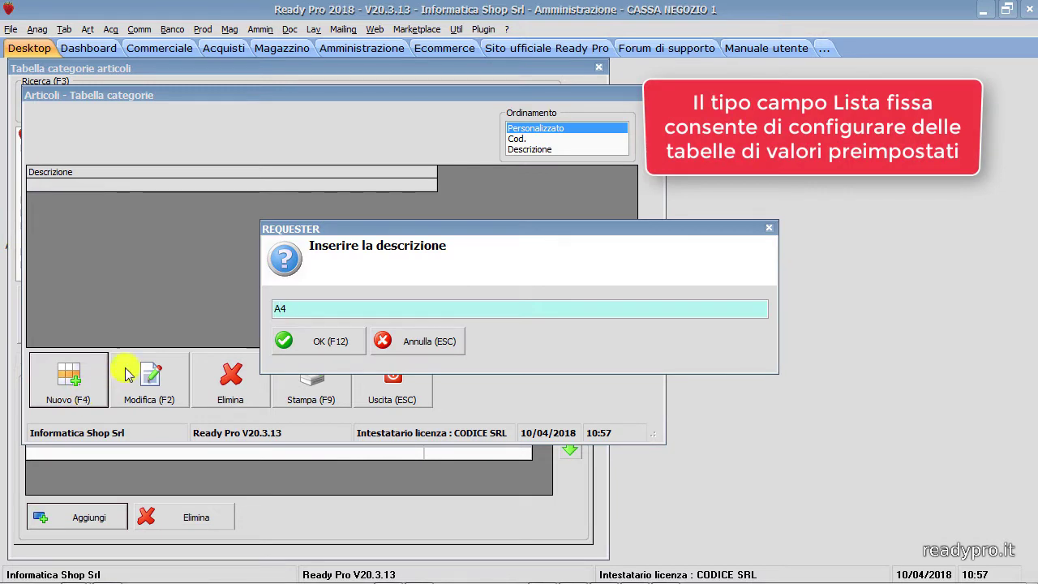
left_click(339, 341)
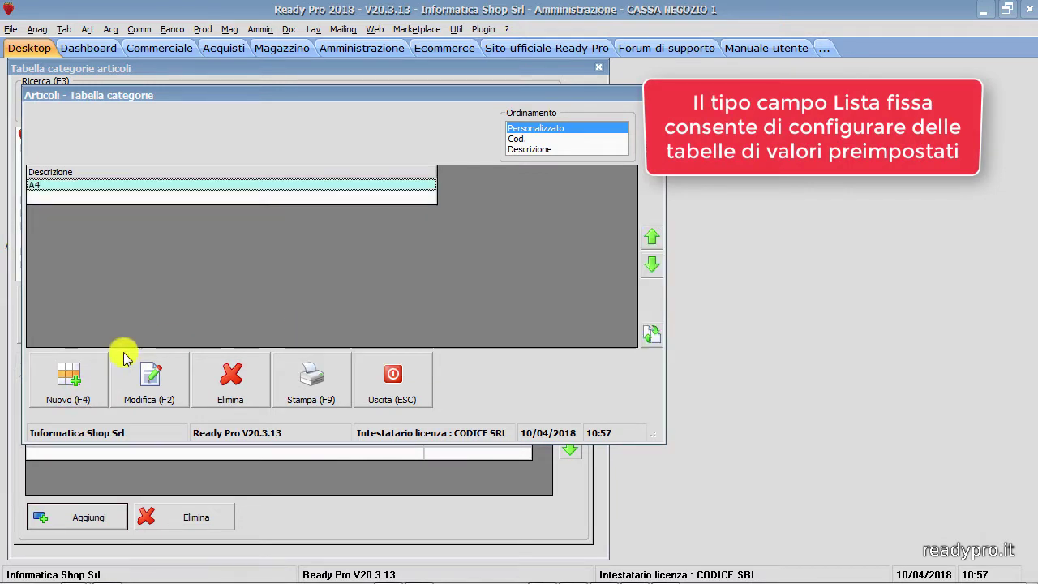
left_click(77, 371)
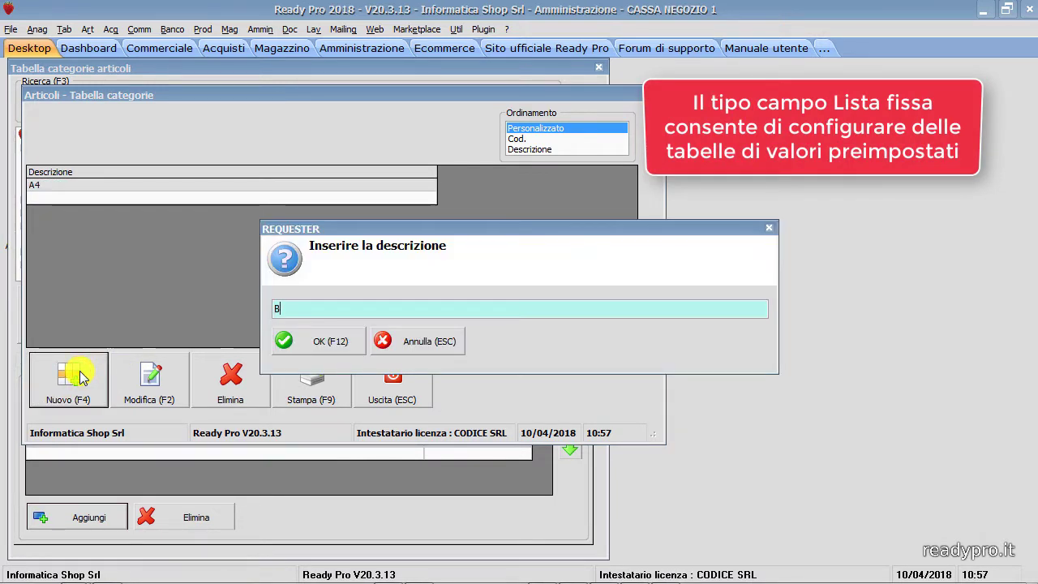
left_click(314, 342)
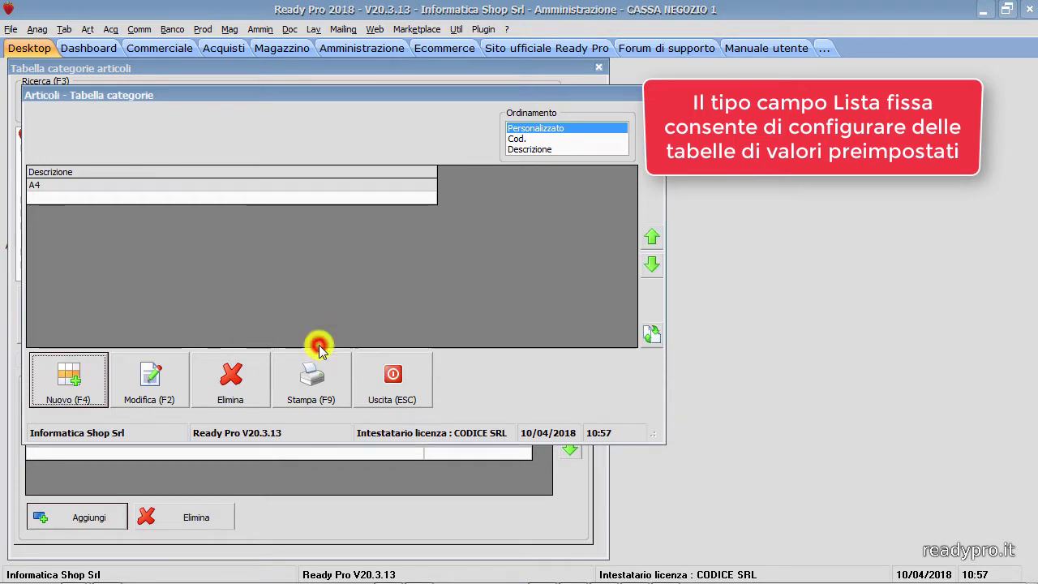
left_click(392, 378)
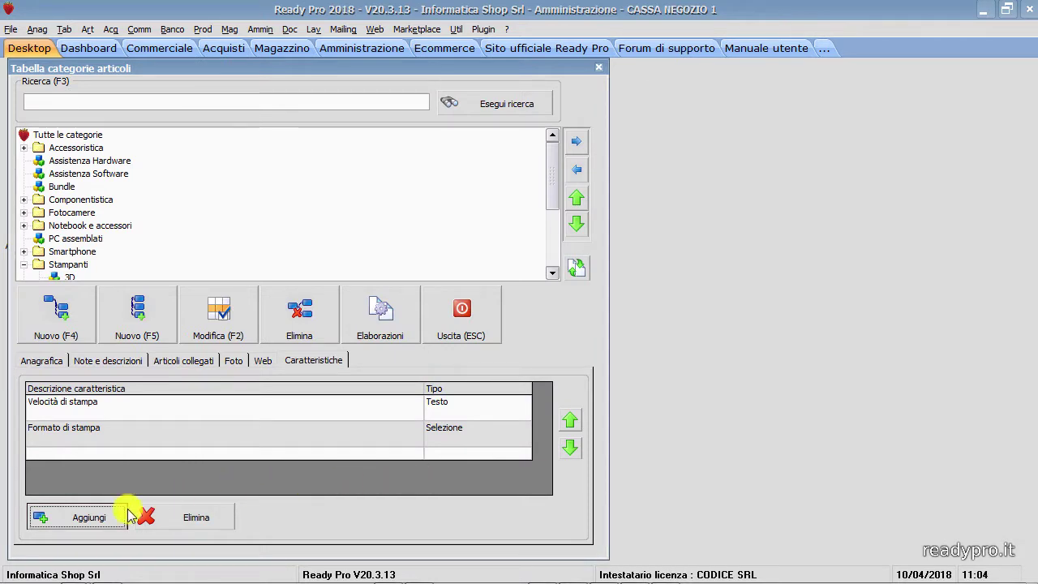
- Add a numeric characteristic named "Risoluzione (dpi)" to the Laser category
left_click(122, 518)
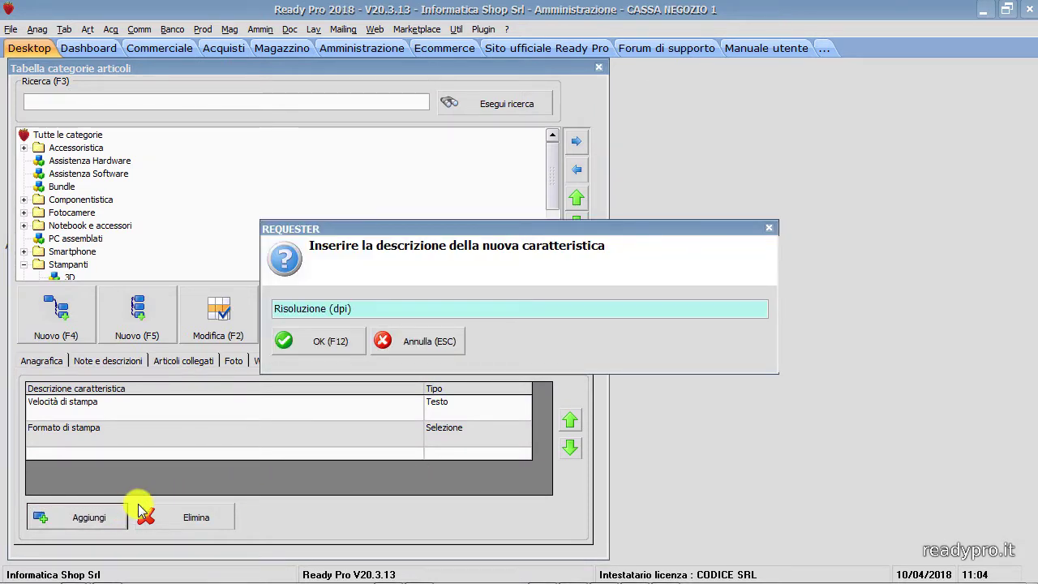
left_click(341, 348)
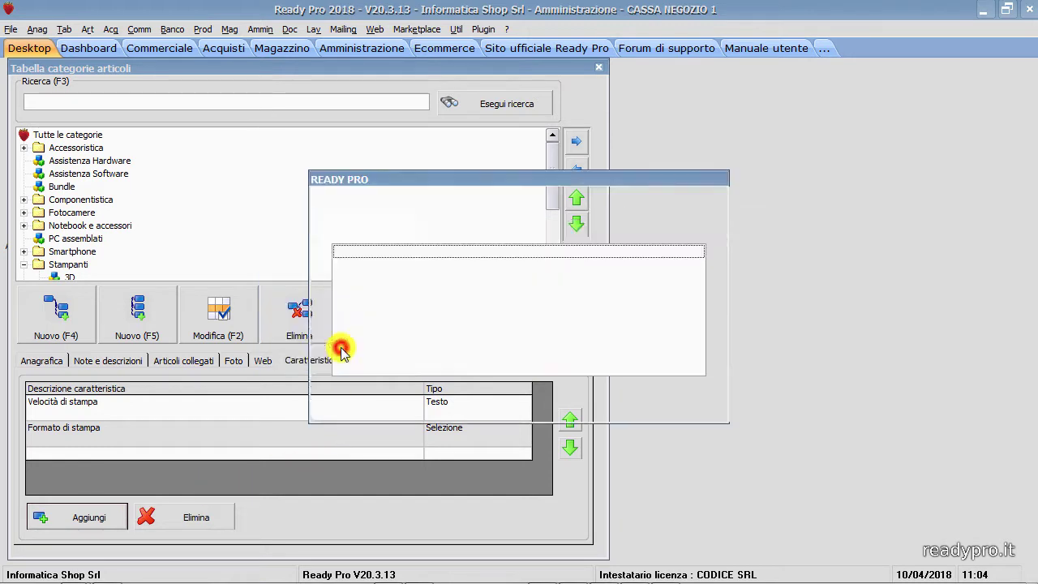
left_click(341, 264)
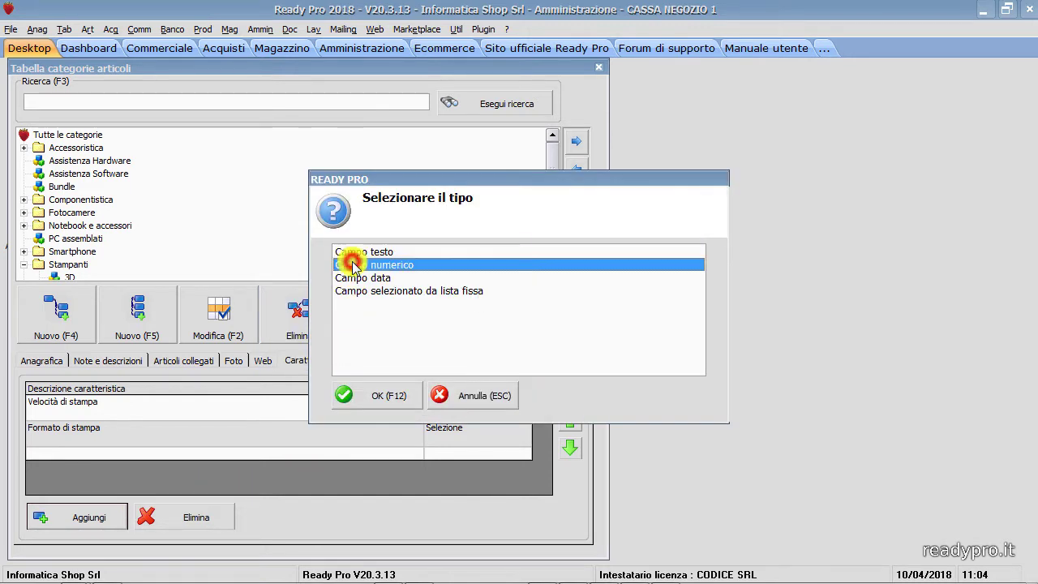
left_click(387, 395)
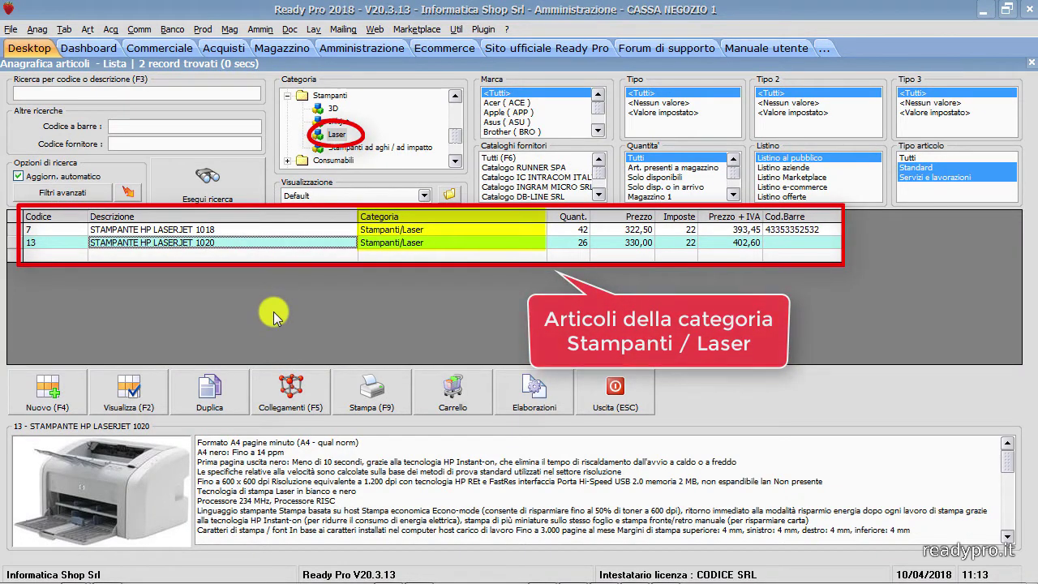
- Open the characteristics of article 13, STAMPANTE HP LASERJET 1020, and set Velocità di stampa to 16ppm
double_click(229, 239)
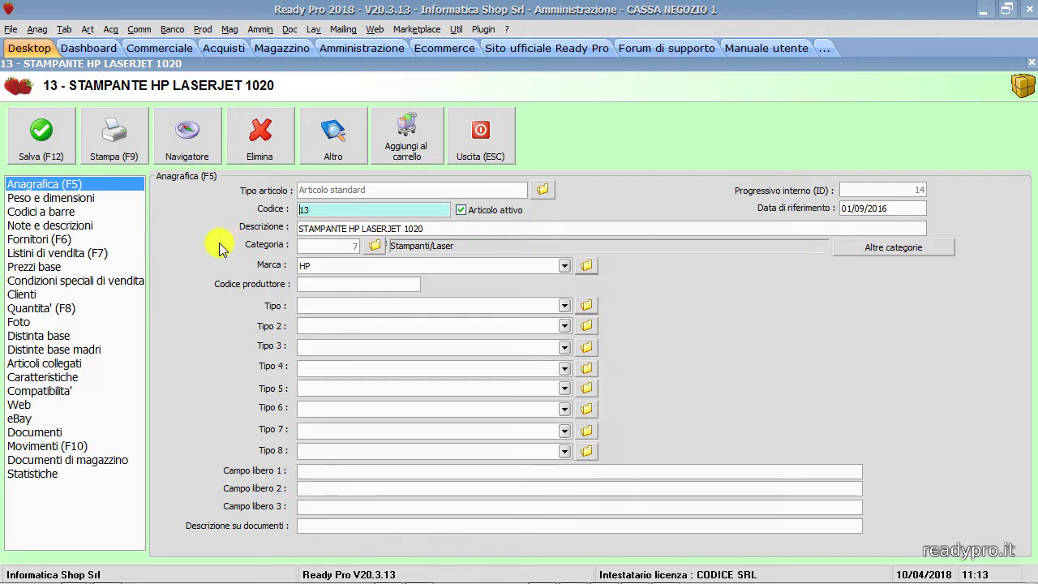
left_click(65, 377)
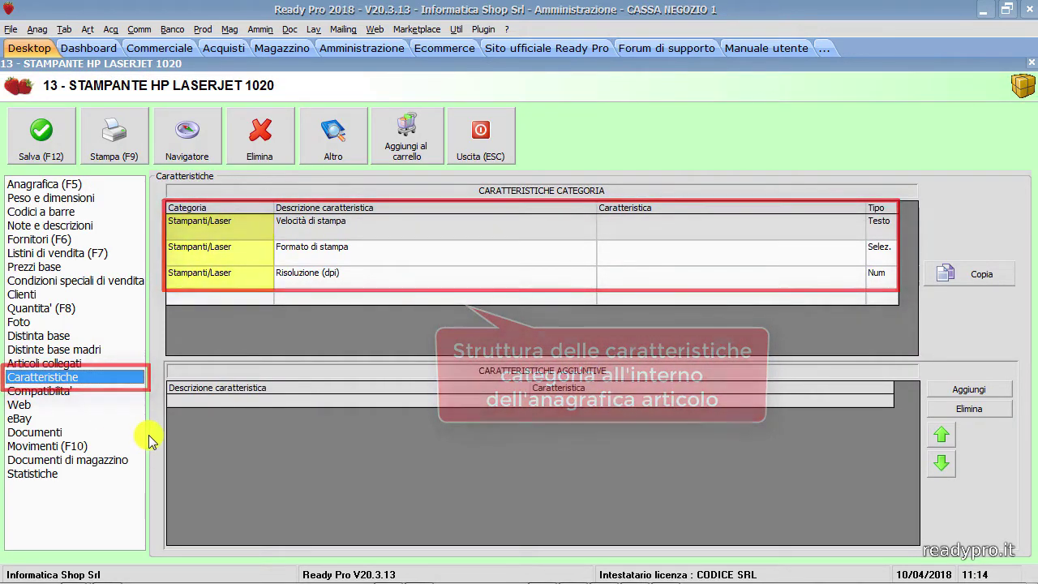
double_click(618, 227)
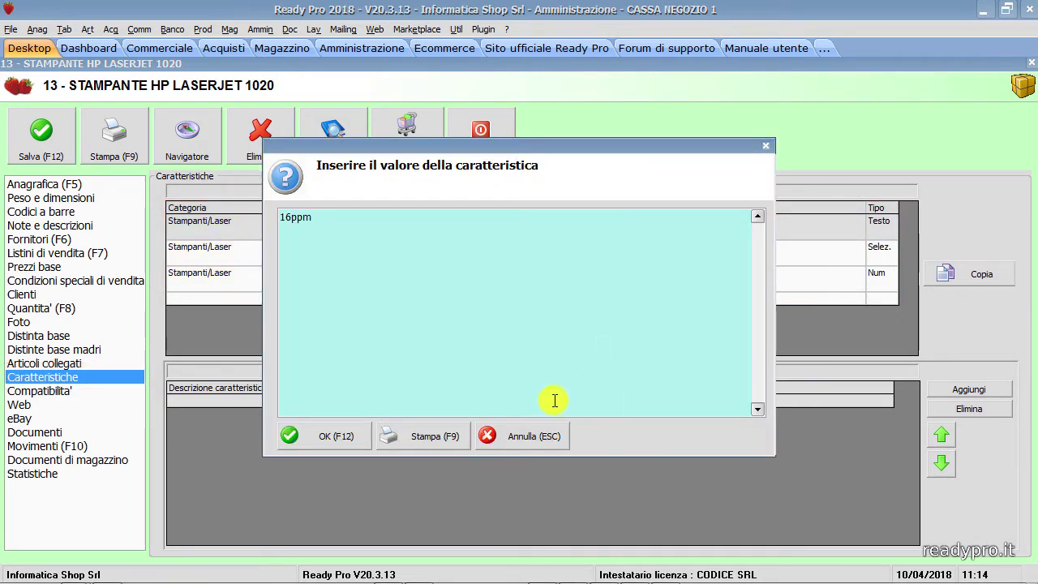
left_click(347, 434)
- Set the article's Formato di stampa to A4 and its Risoluzione (dpi) to 1200
double_click(657, 255)
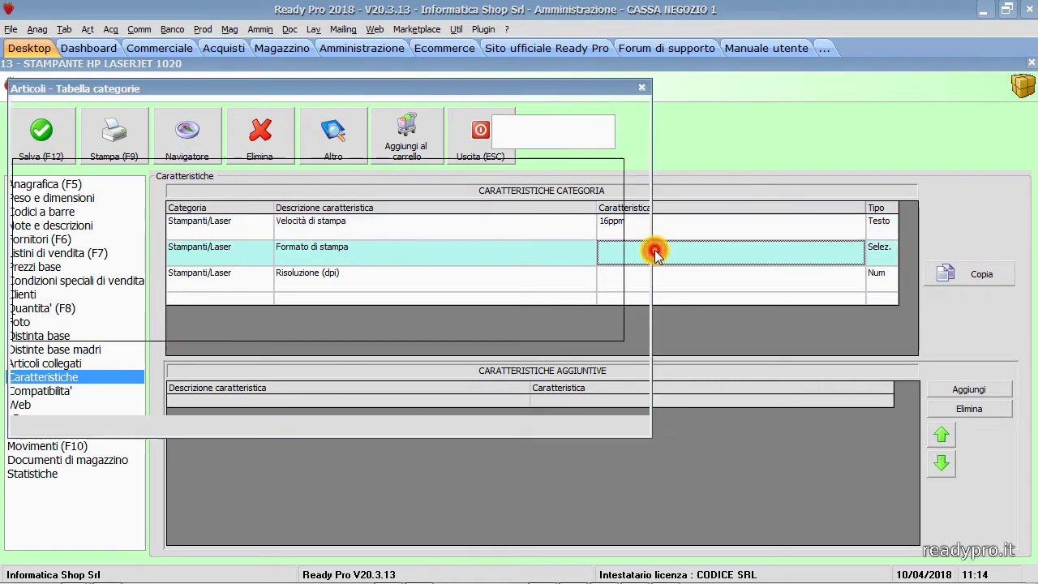
left_click(54, 366)
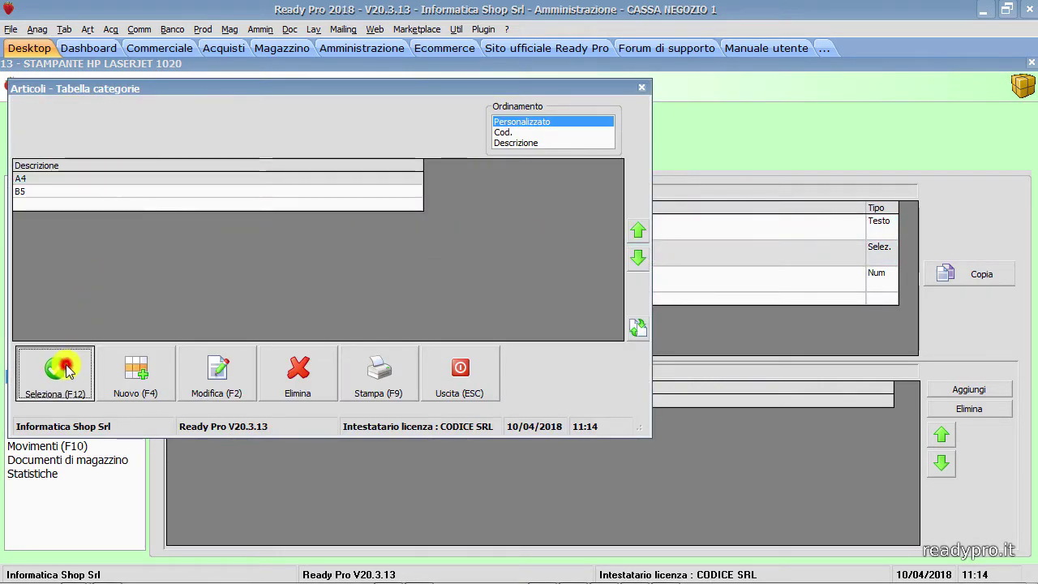
double_click(608, 285)
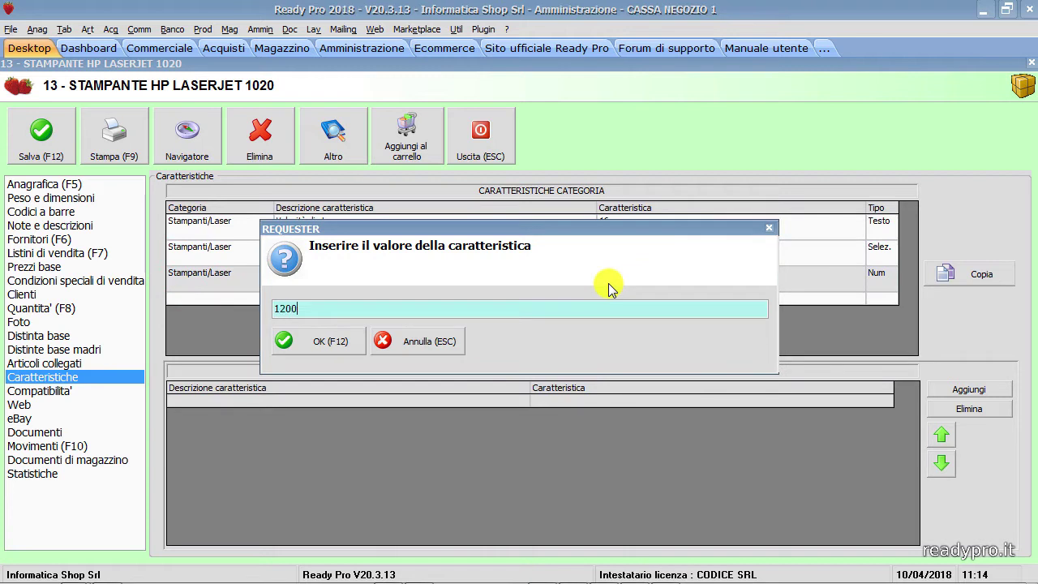
type("1200")
left_click(338, 341)
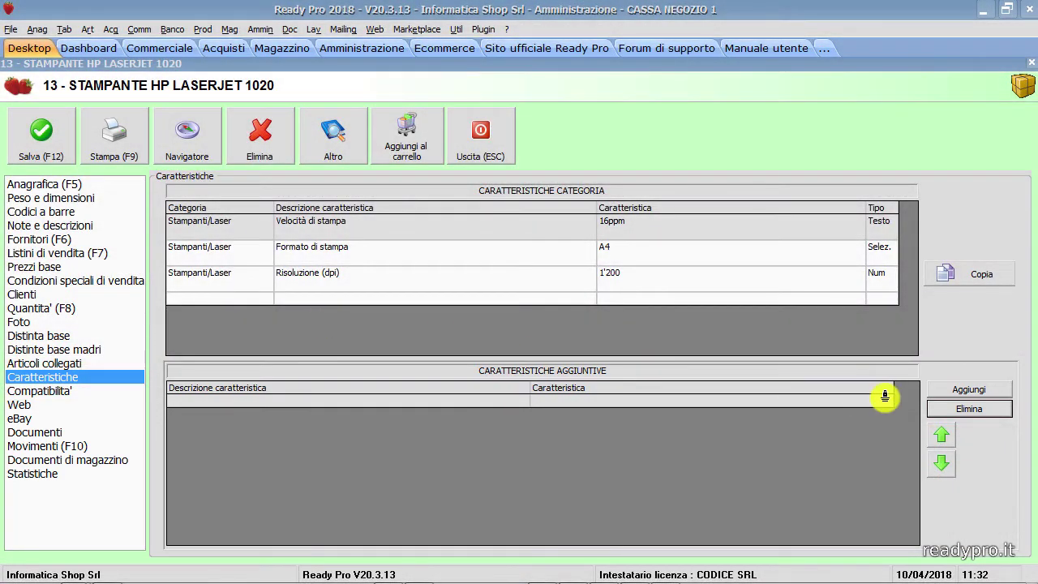
- Add an additional characteristic named "Processore" to the article with the value "PMC-Sierra RM 7065A"
left_click(1000, 394)
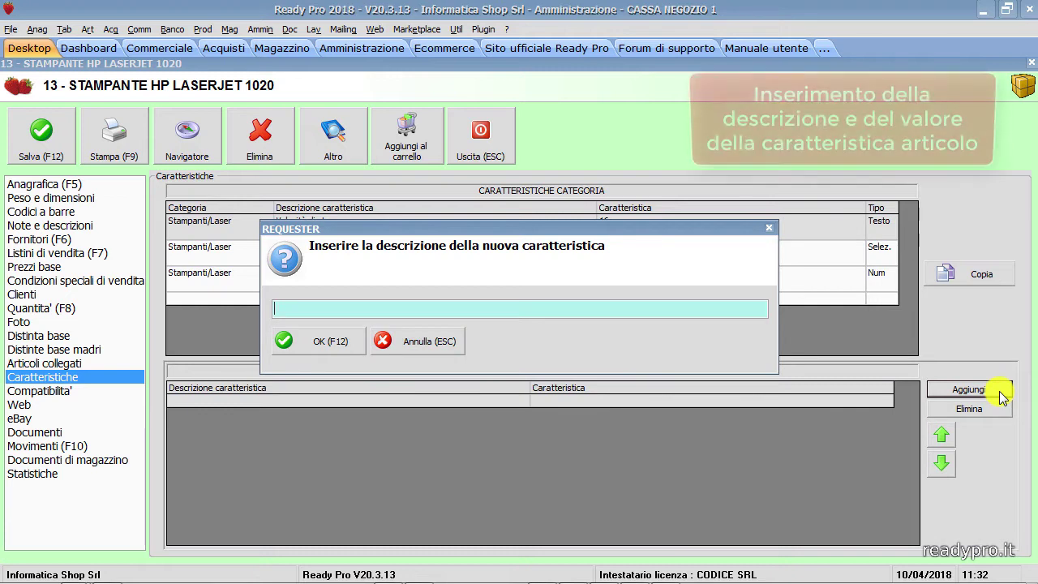
type("Processore")
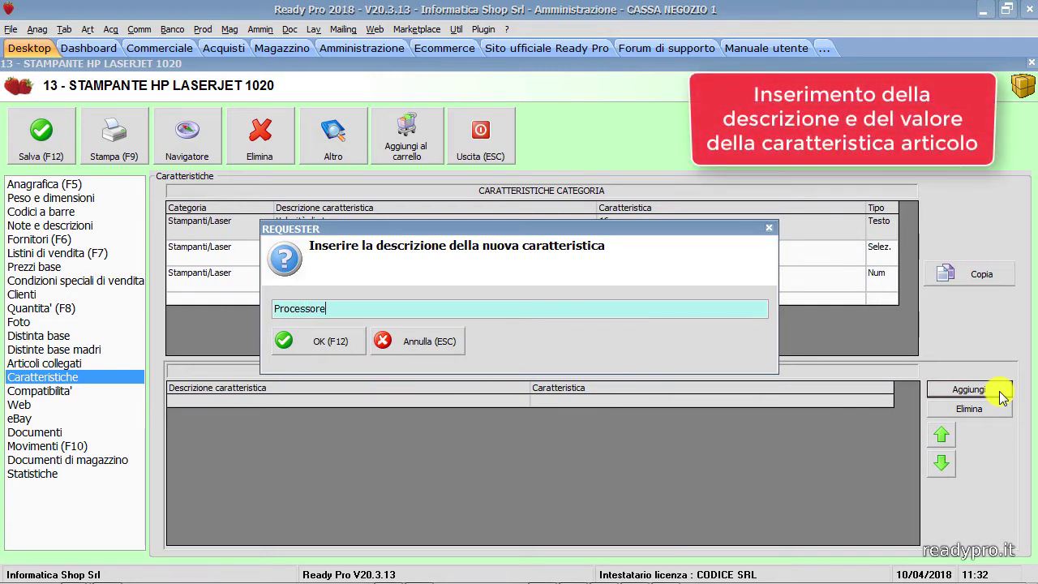
left_click(350, 346)
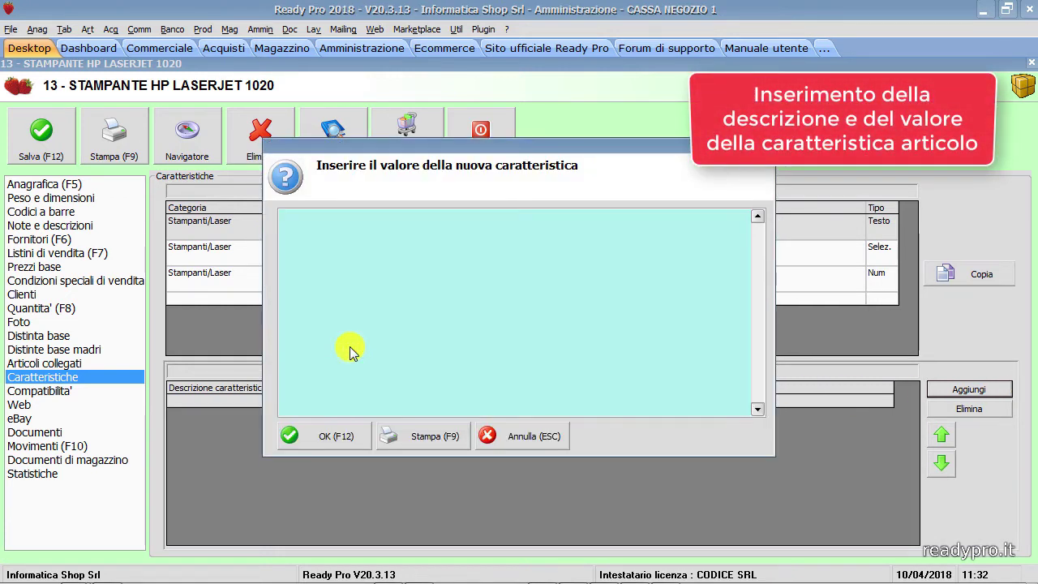
type("PMC-Sierra RM 7065A")
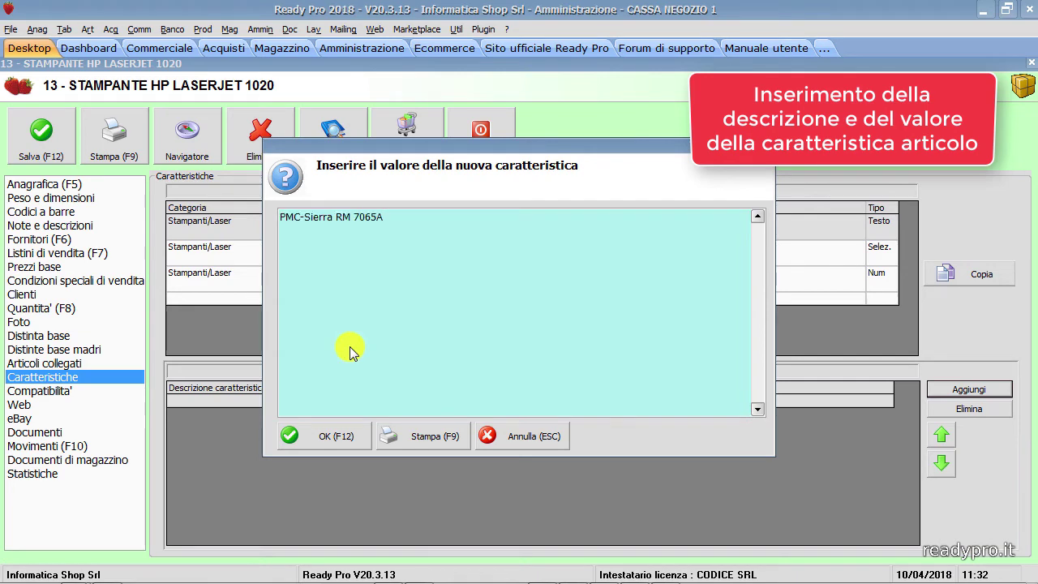
left_click(311, 447)
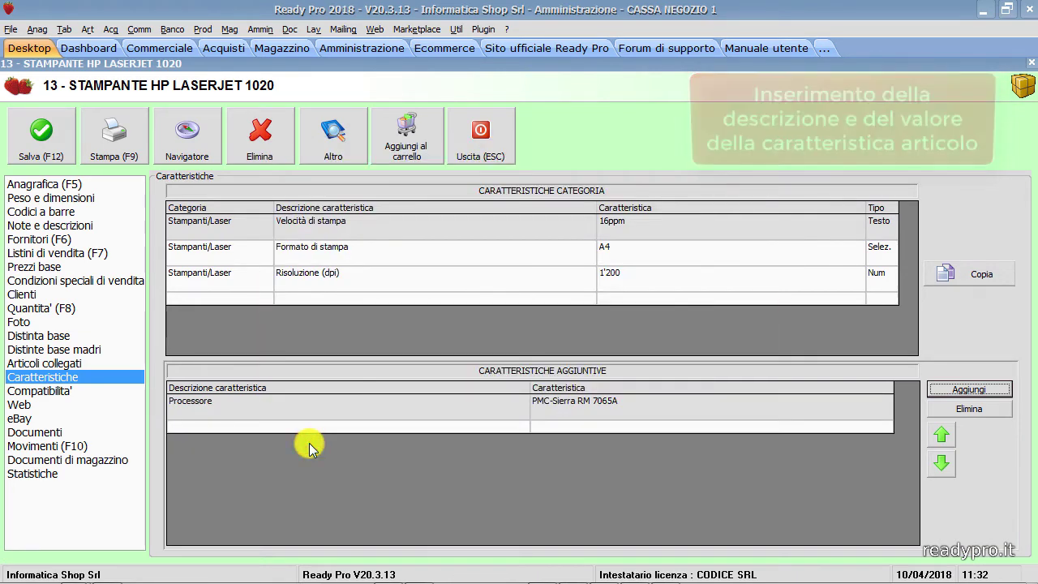
- Add an additional characteristic named "CPU Speed" to the article with the value "100MHz"
left_click(963, 391)
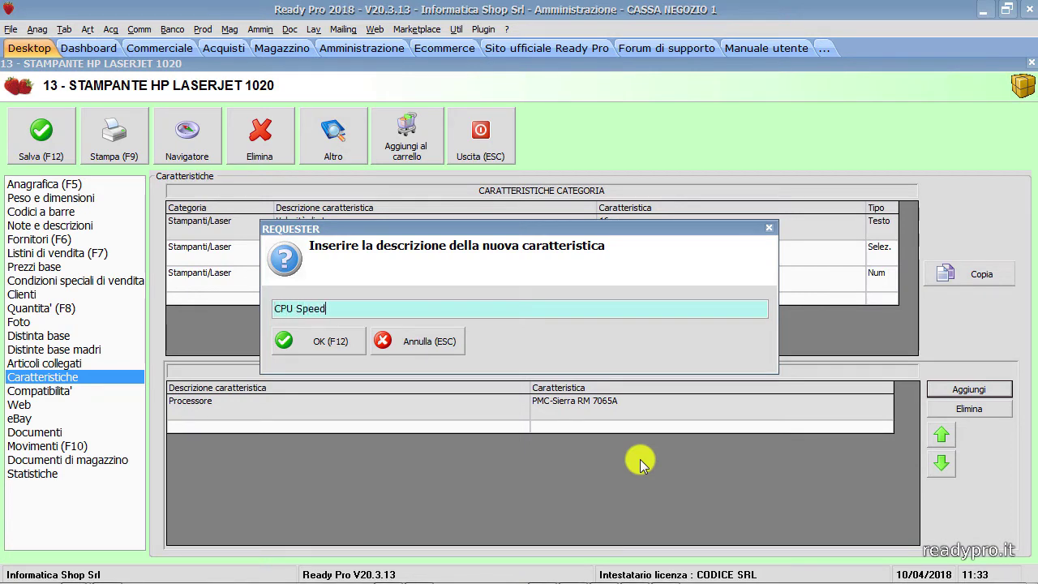
type("CPU Speed")
left_click(330, 342)
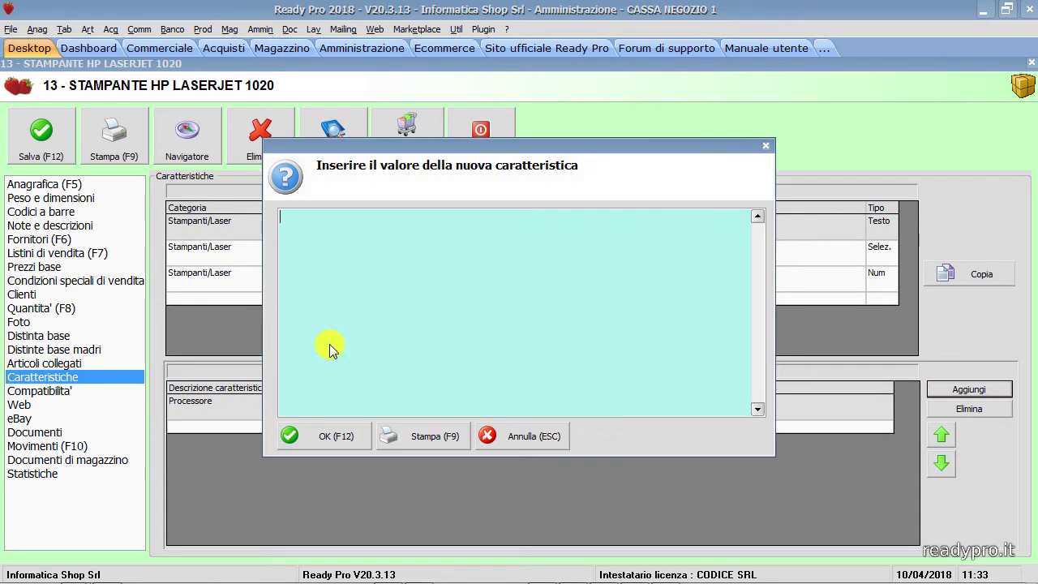
type("100MHz")
left_click(303, 435)
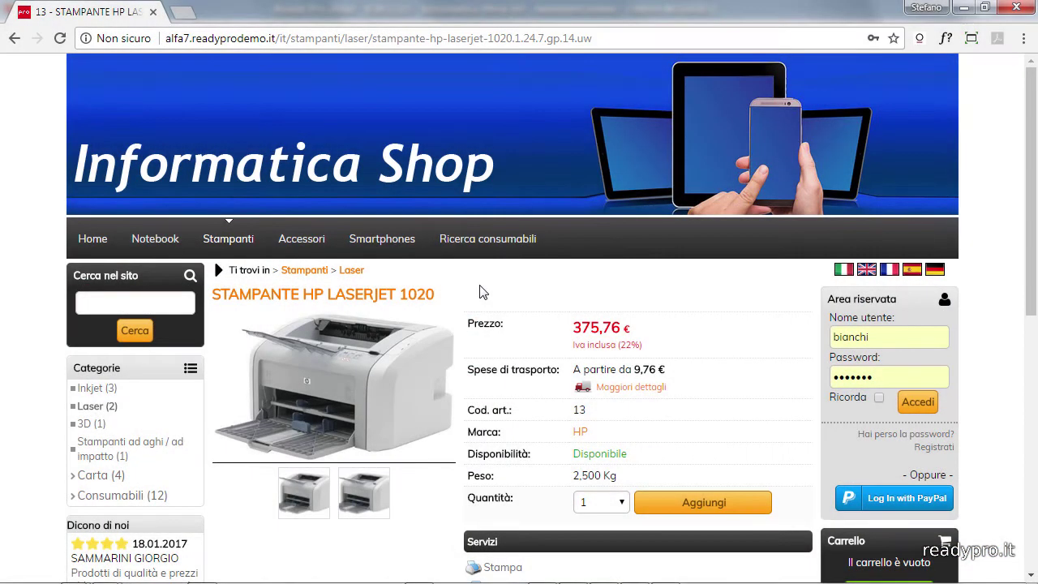
- Set "Mostrare caratteristiche?" to SI in the generic Scheda articolo settings of the ecommerce template
scroll(479, 292, "down", 4)
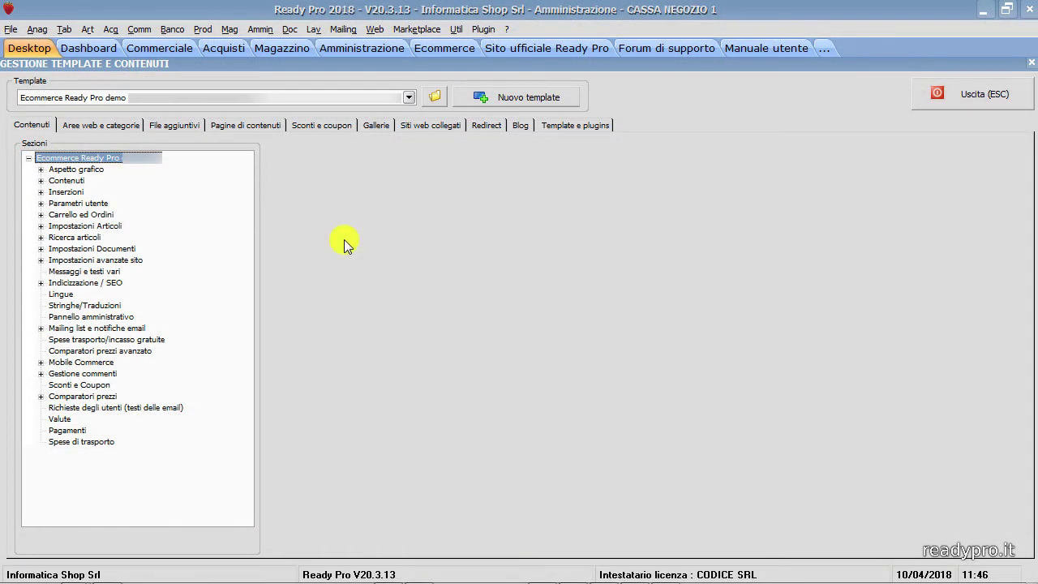
left_click(41, 226)
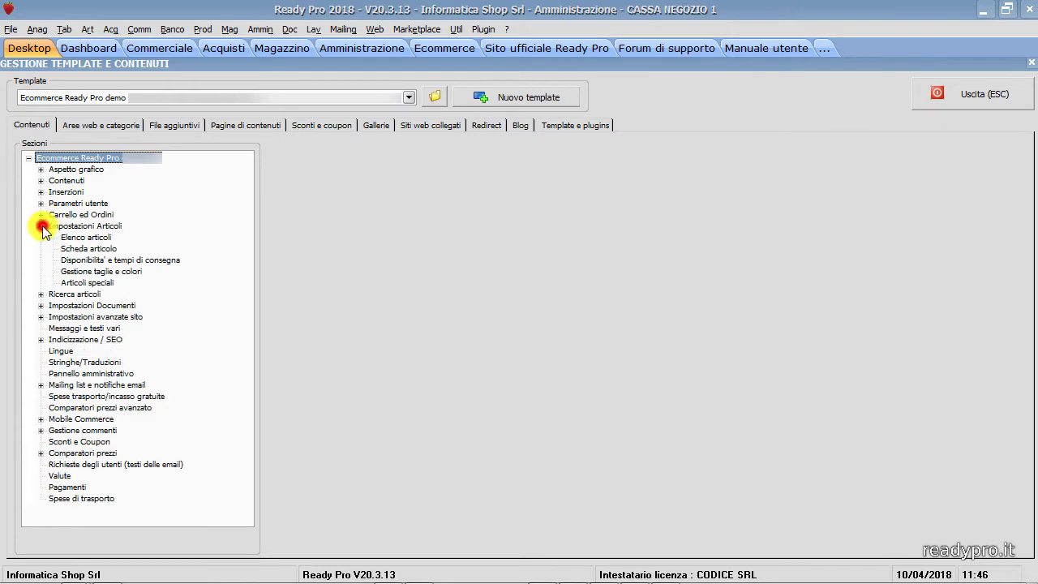
left_click(77, 248)
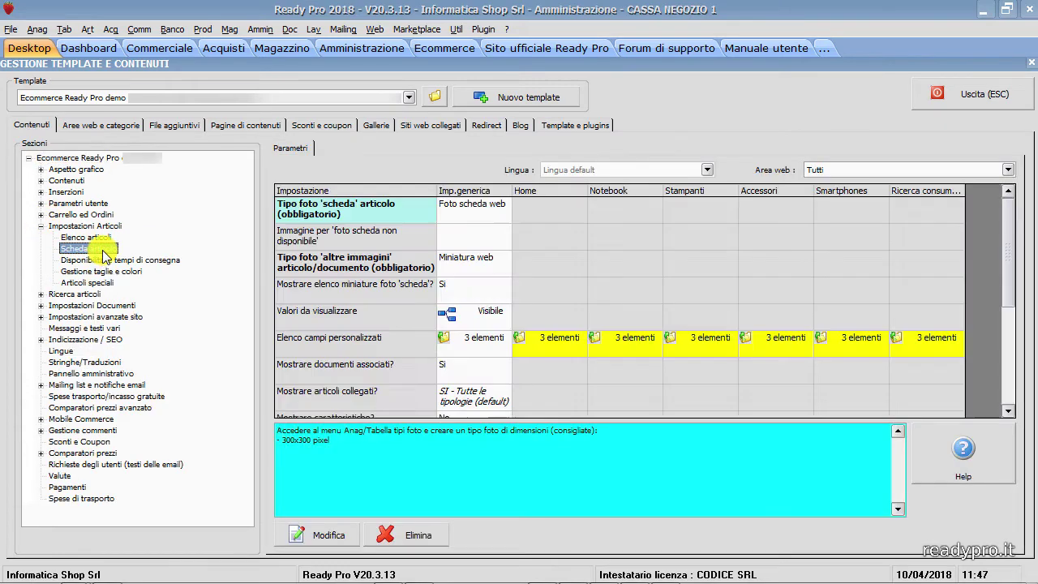
scroll(479, 238, "down", 3)
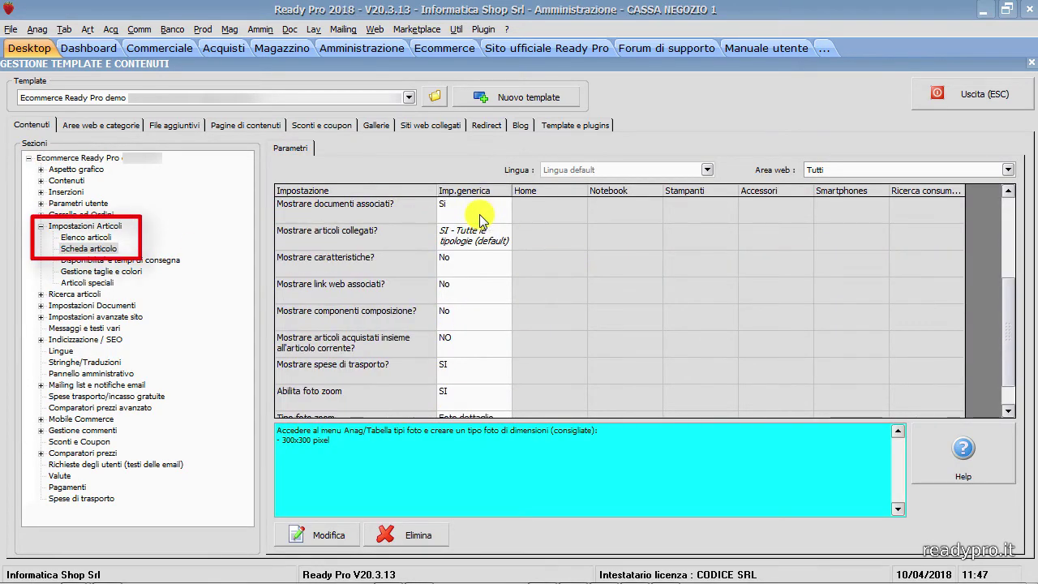
double_click(480, 268)
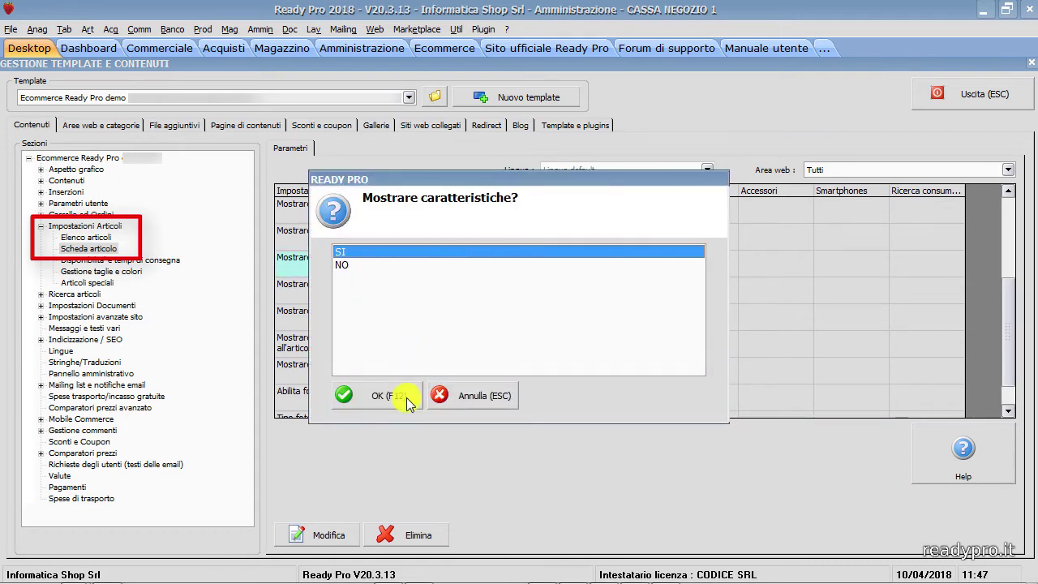
left_click(406, 399)
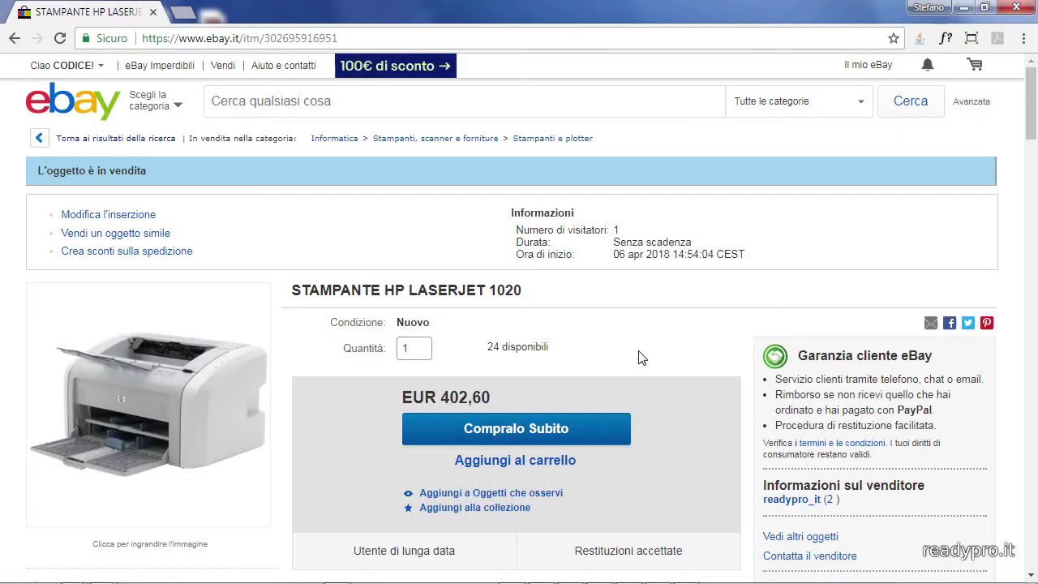
- Configure the eBay wonder / ecommerce description template to use "Scheda caratteristiche da anagrafica" as its characteristics sheet
scroll(640, 357, "down", 12)
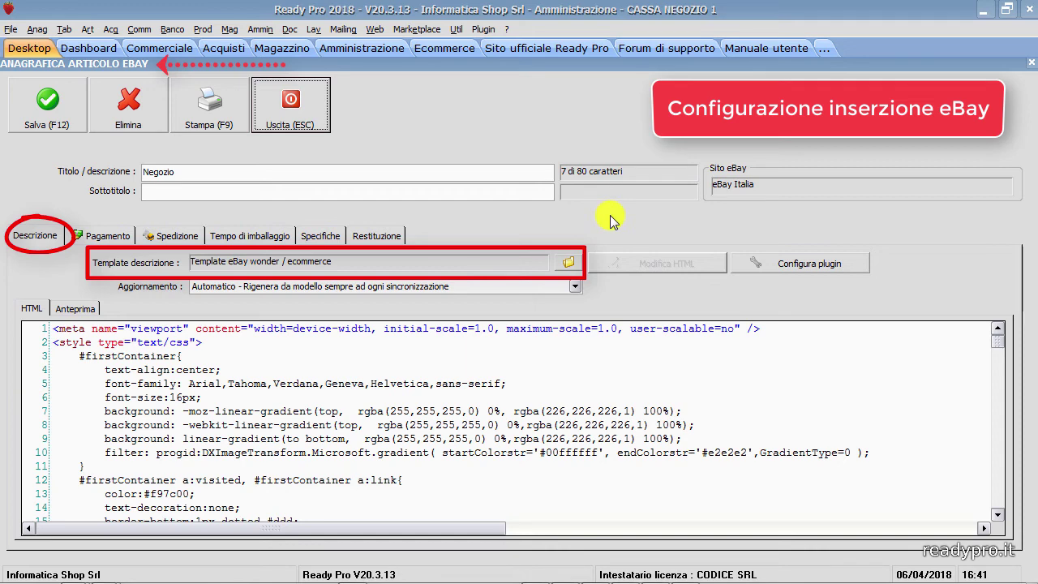
left_click(754, 263)
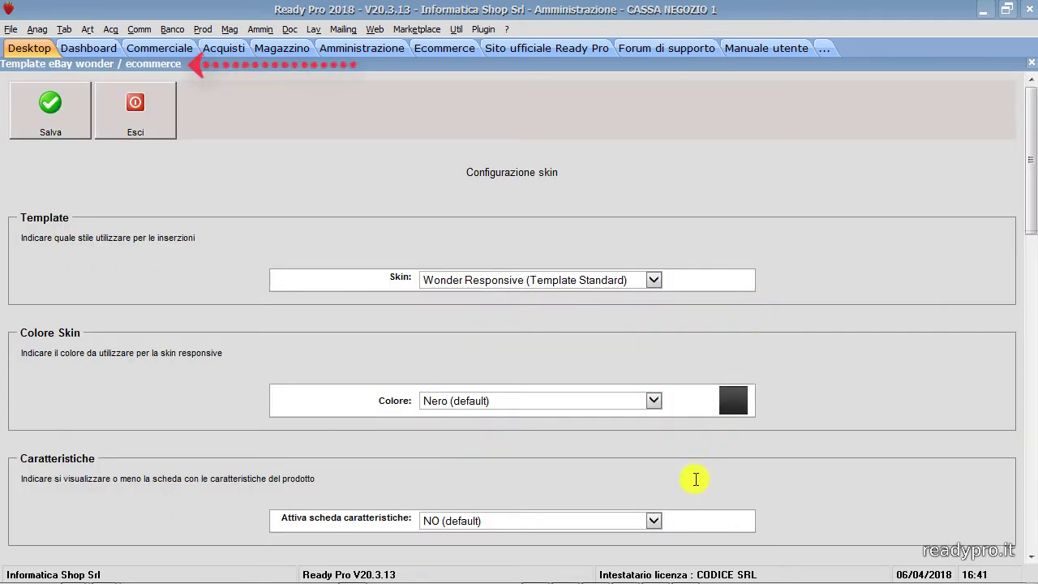
left_click(655, 522)
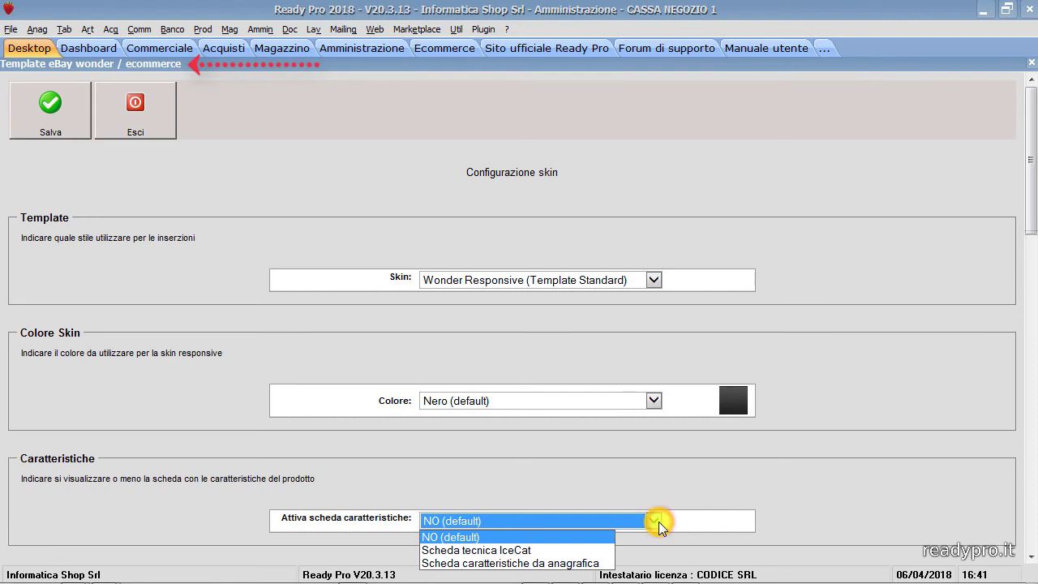
left_click(589, 563)
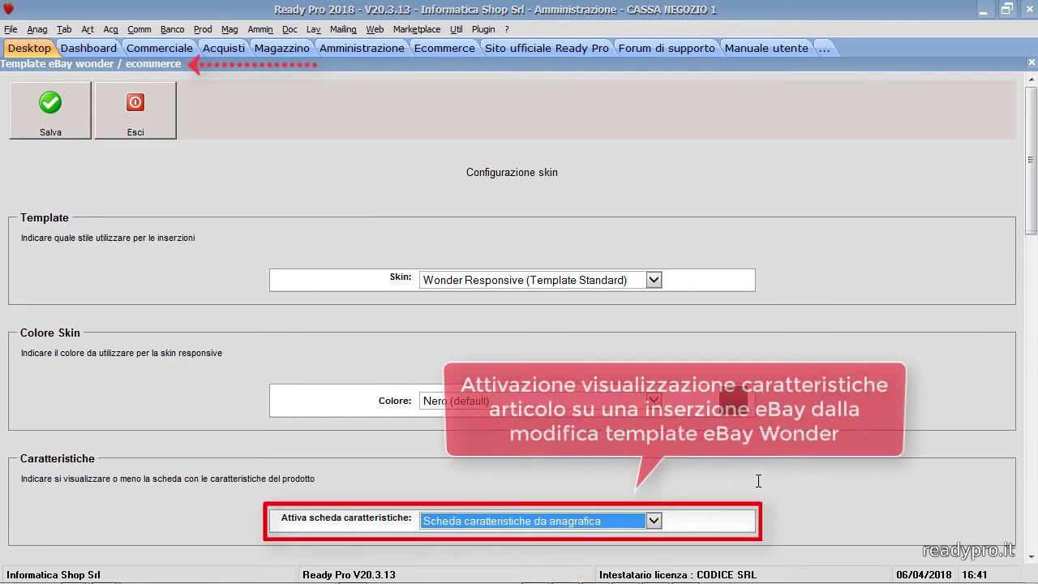